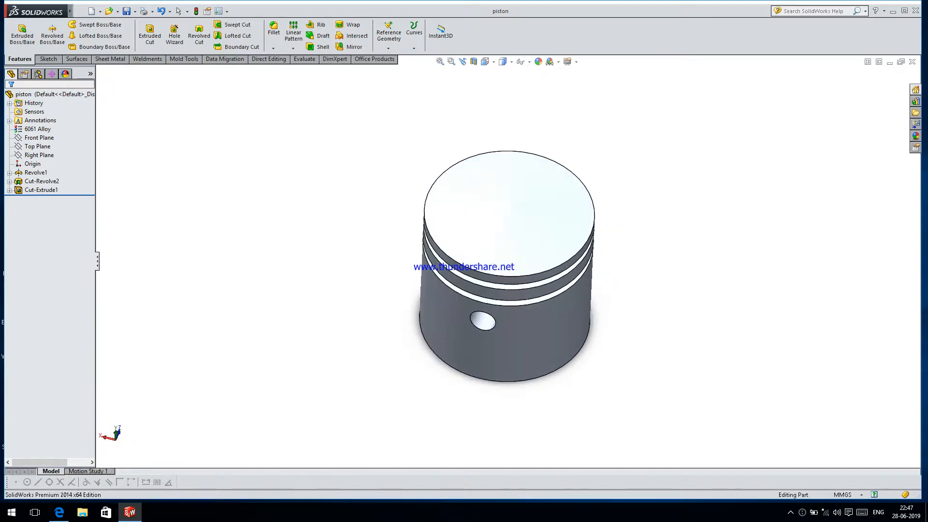
- Create a new part document
middle_click(537, 322)
middle_click(537, 323)
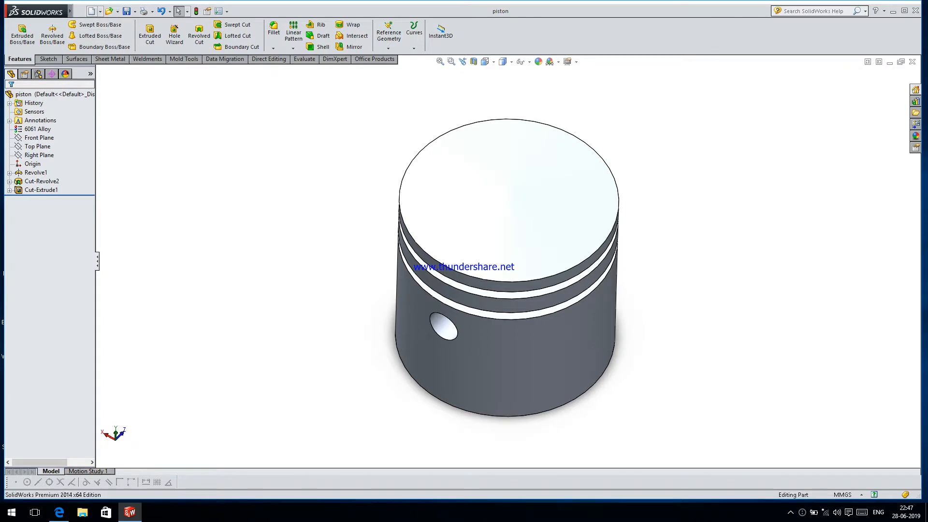
left_click(91, 11)
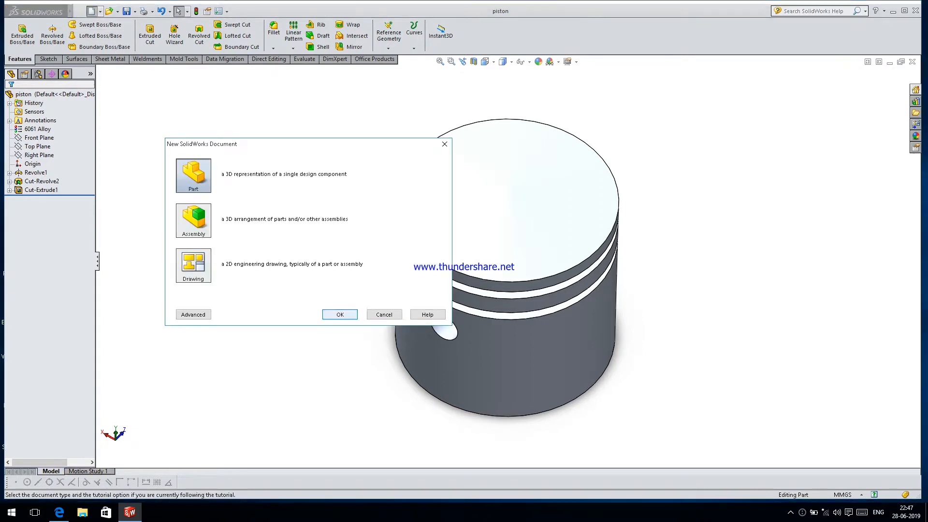
left_click(340, 313)
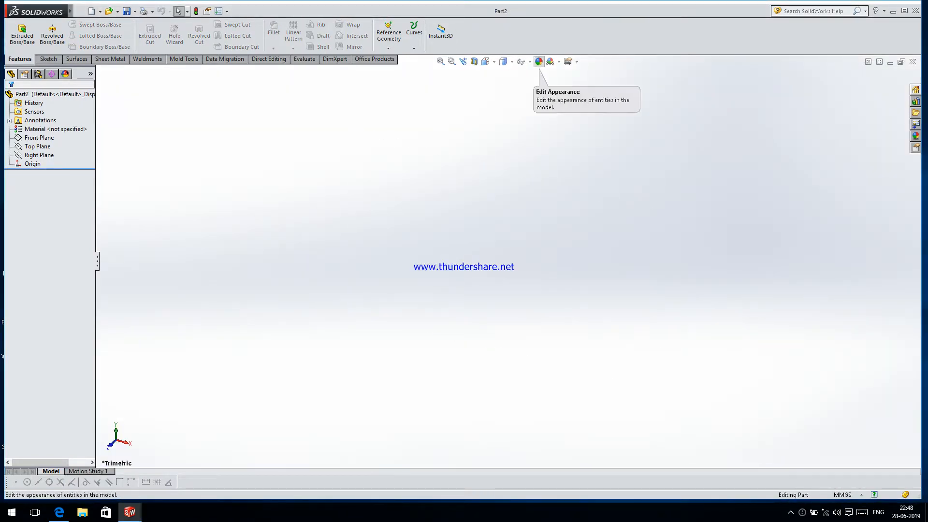
- Apply the Plain White scene to the new part
left_click(539, 62)
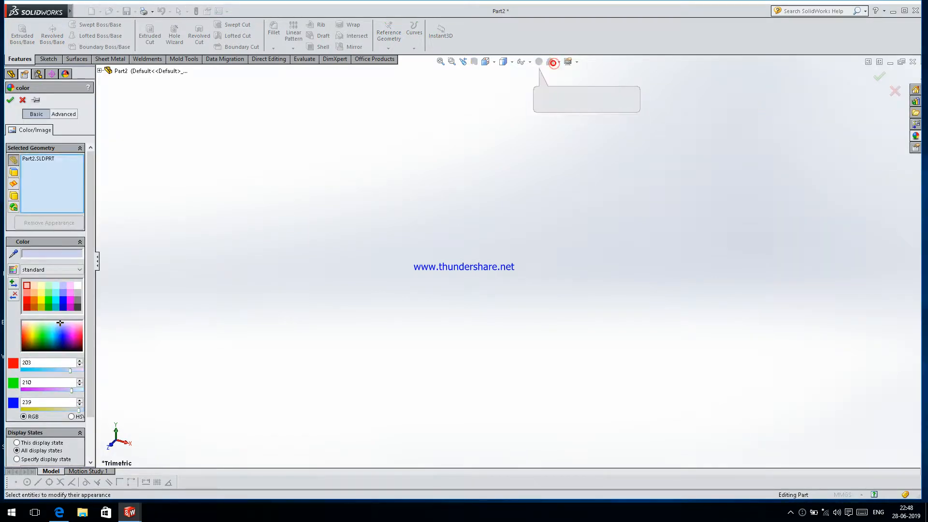
left_click(22, 100)
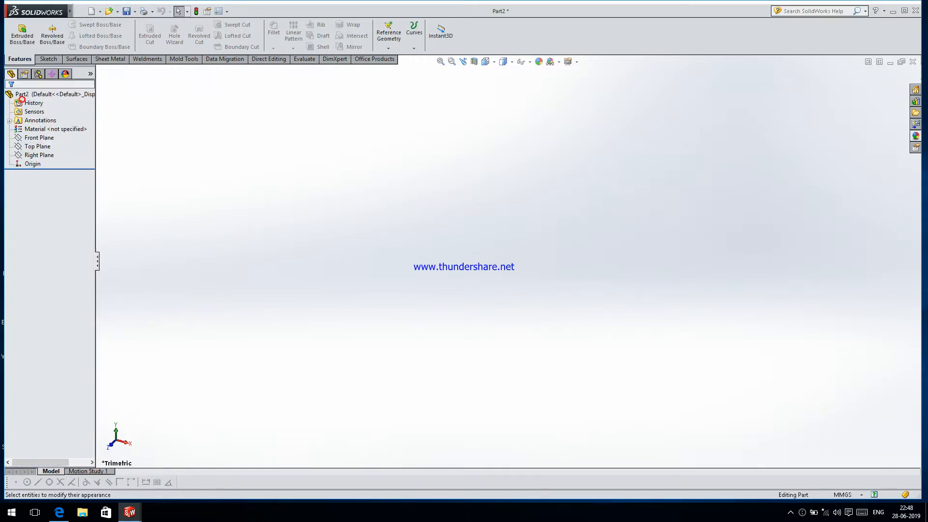
left_click(558, 61)
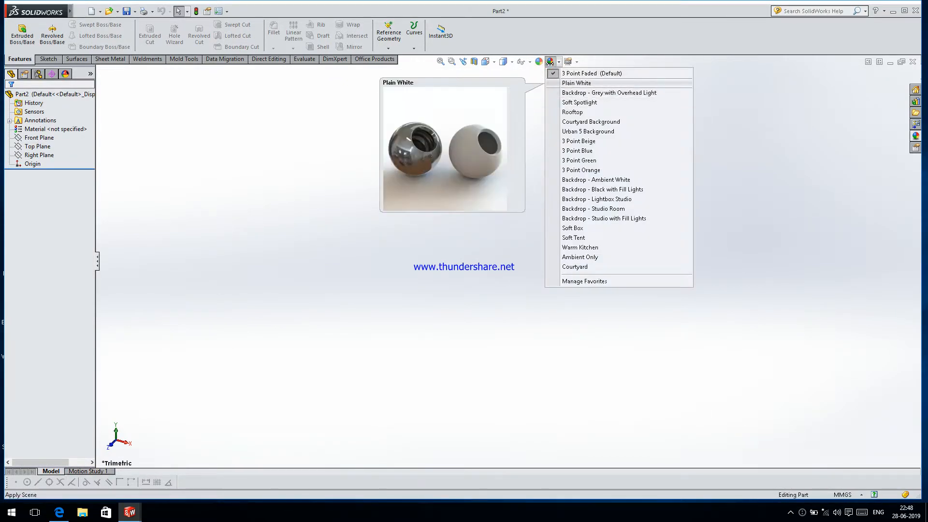
left_click(560, 83)
- Start a sketch on the Front Plane and draw a center rectangle about 138 by 89 mm, centred on the origin
left_click(38, 137)
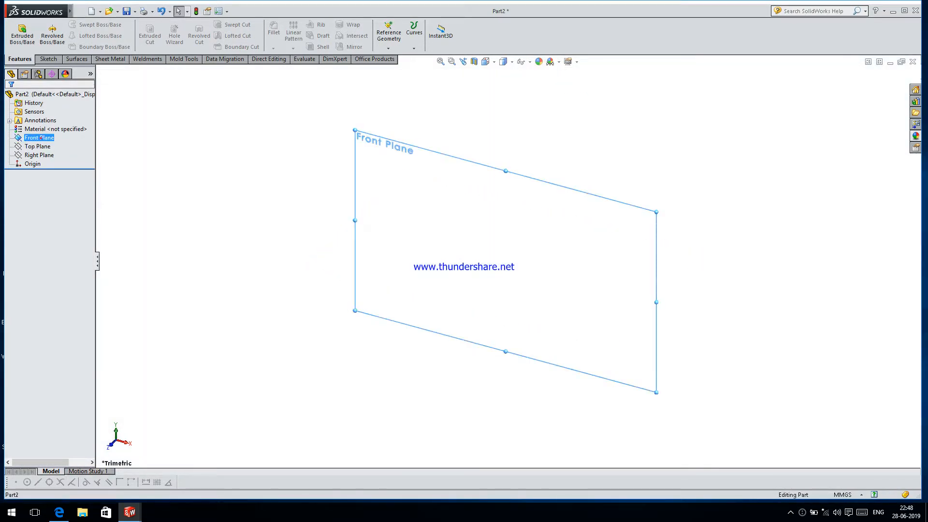
left_click(51, 121)
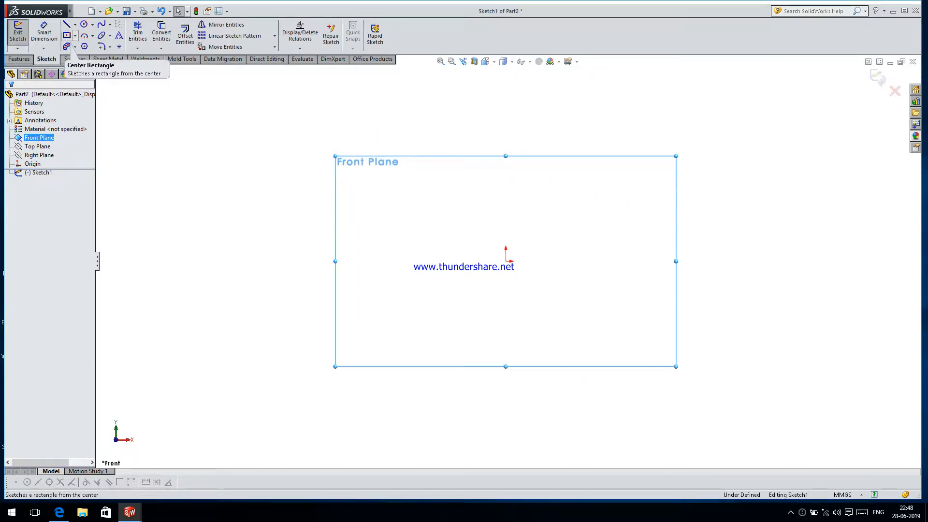
left_click(74, 36)
left_click(100, 56)
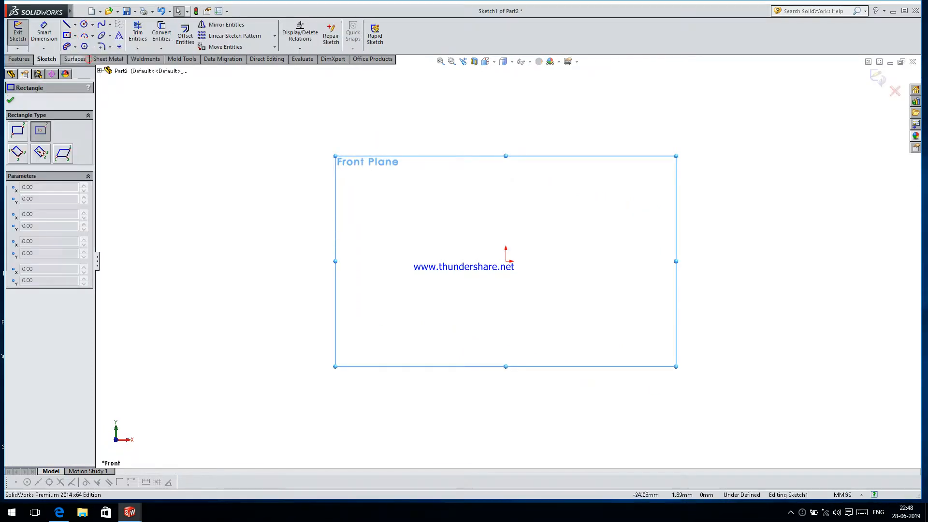
left_click(507, 262)
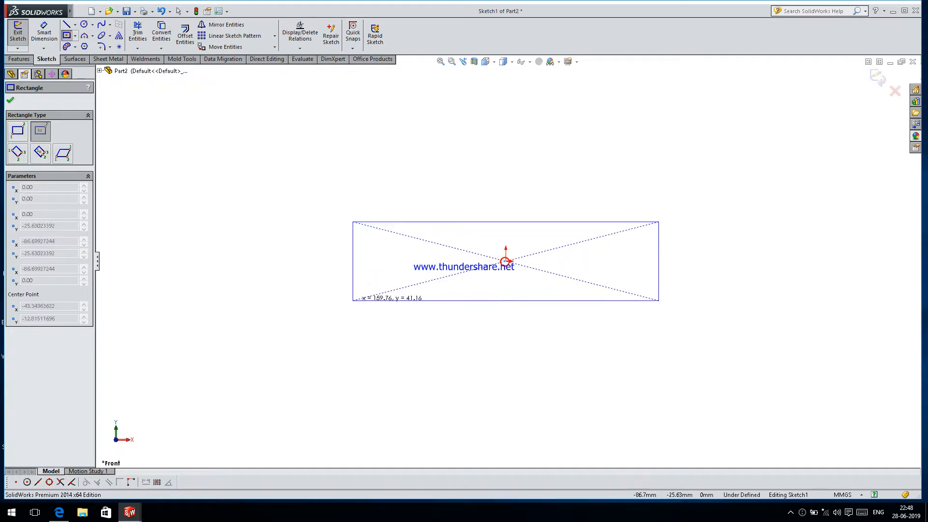
left_click(374, 346)
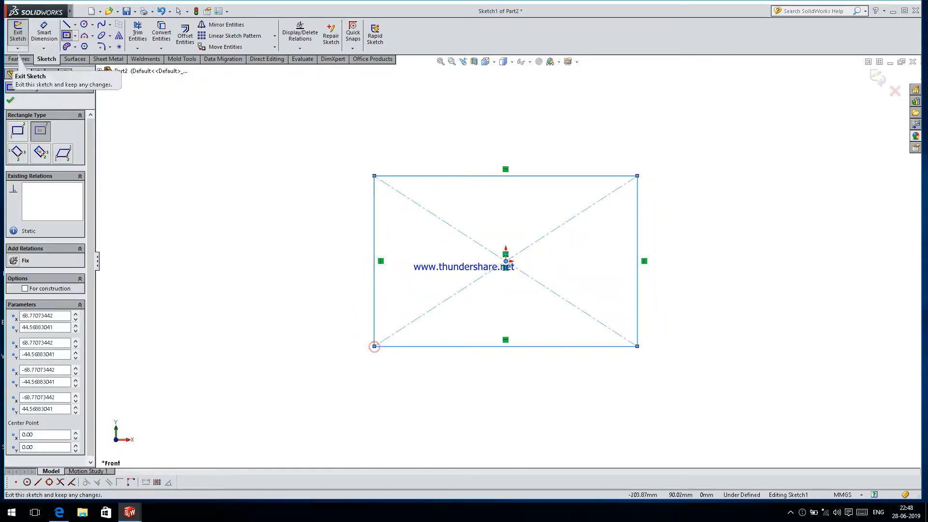
- Dimension the rectangle's bottom edge to a width of 32 mm
left_click(43, 32)
left_click(454, 346)
left_click(452, 404)
type("32")
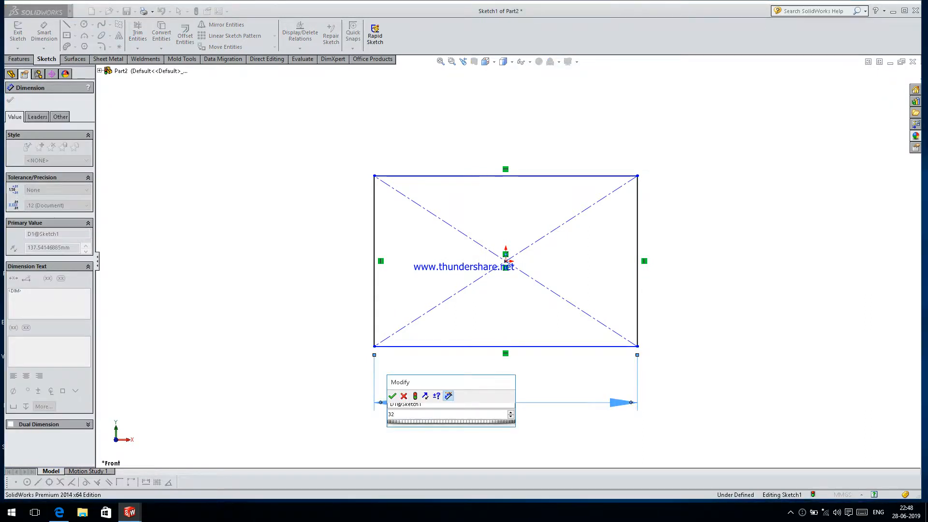
key("Return")
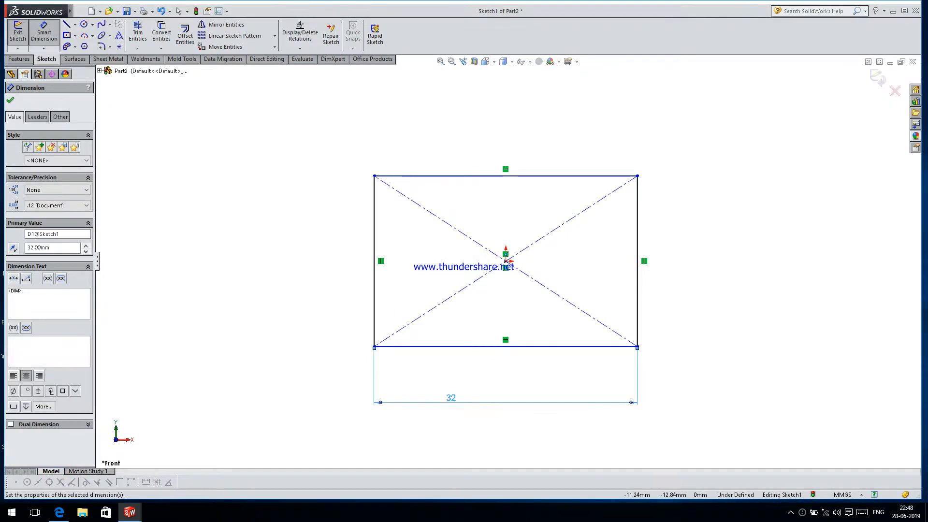
- Dimension the rectangle's left edge to a height of 21 mm, consulting the Piston.pdf drawing
left_click(374, 256)
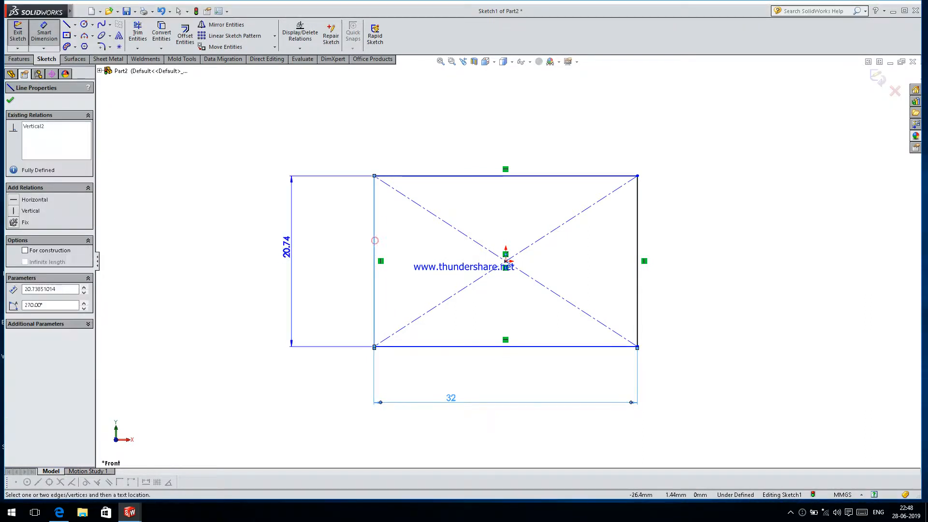
left_click(287, 251)
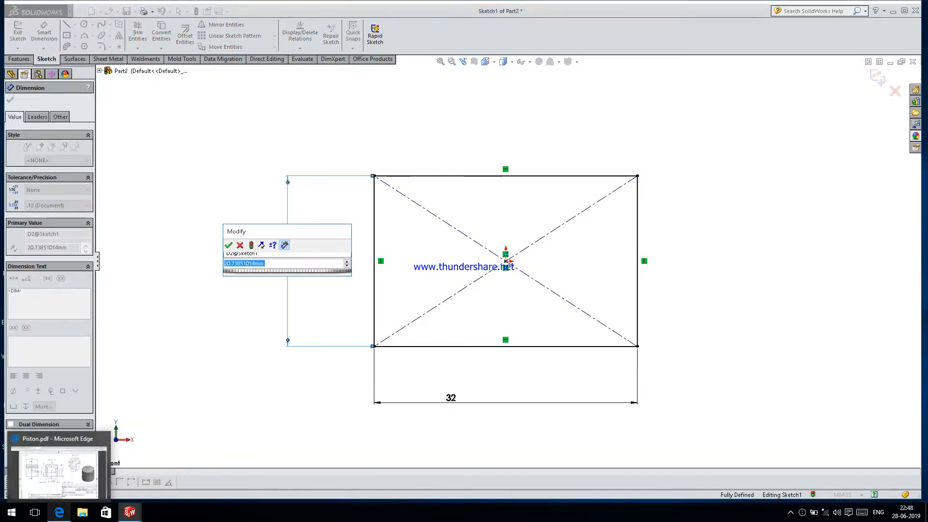
left_click(59, 512)
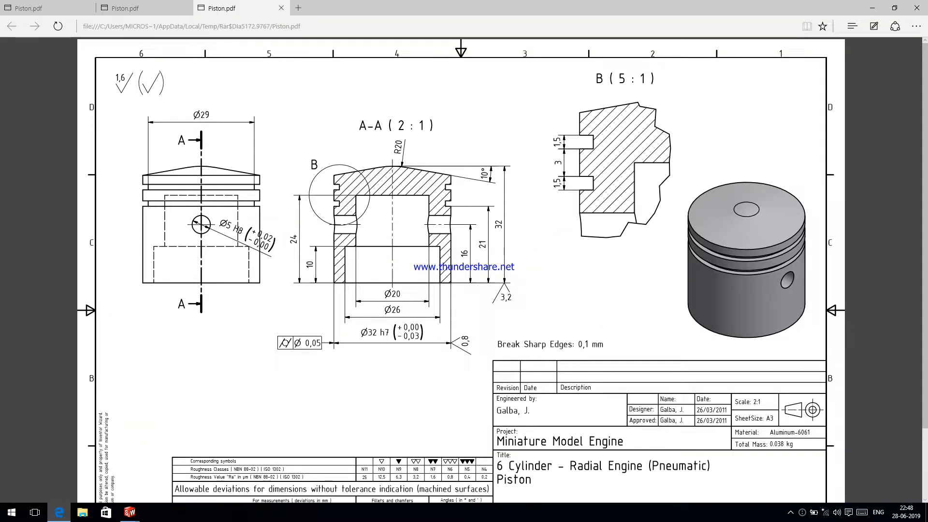
key("alt+Tab")
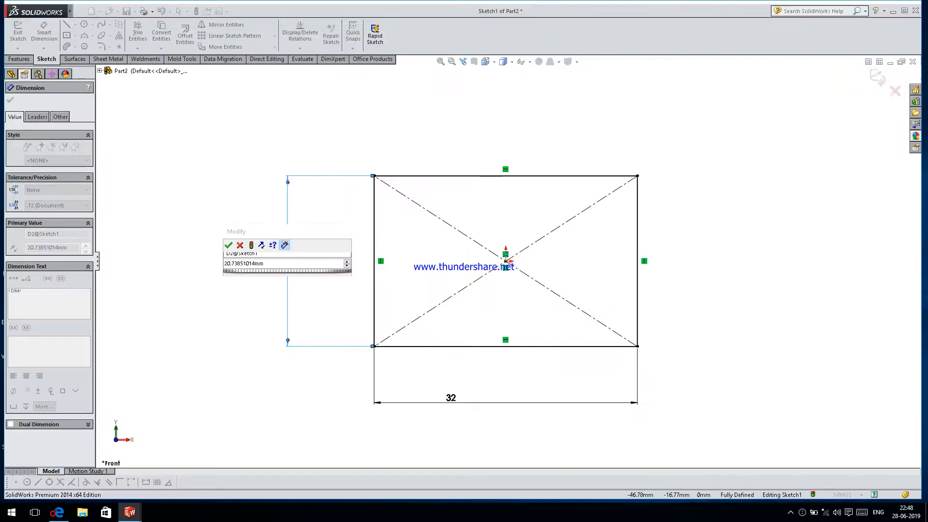
left_click(266, 265)
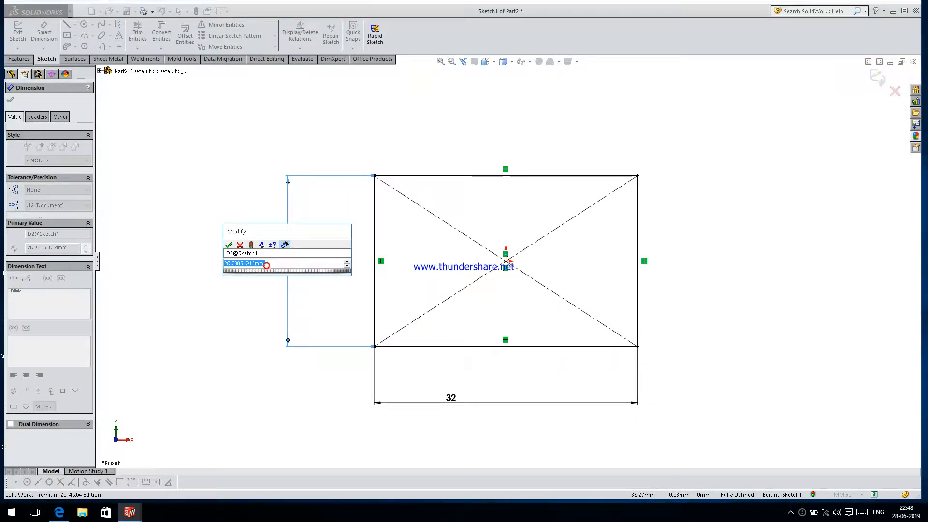
type("1")
key("BackSpace")
type("21")
key("Return")
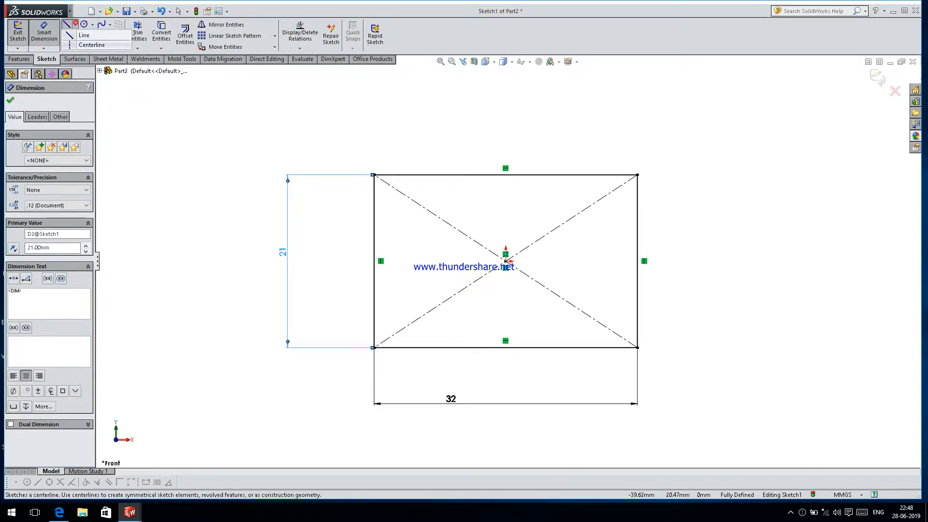
- Draw an infinite vertical centerline through the origin and trim away the rectangle's right half and its whole top edge
left_click(75, 25)
left_click(80, 45)
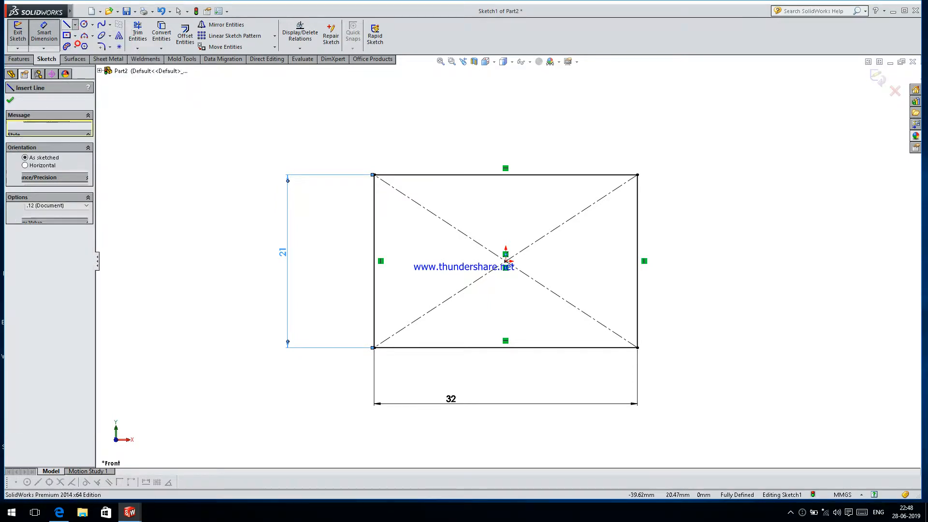
left_click(44, 173)
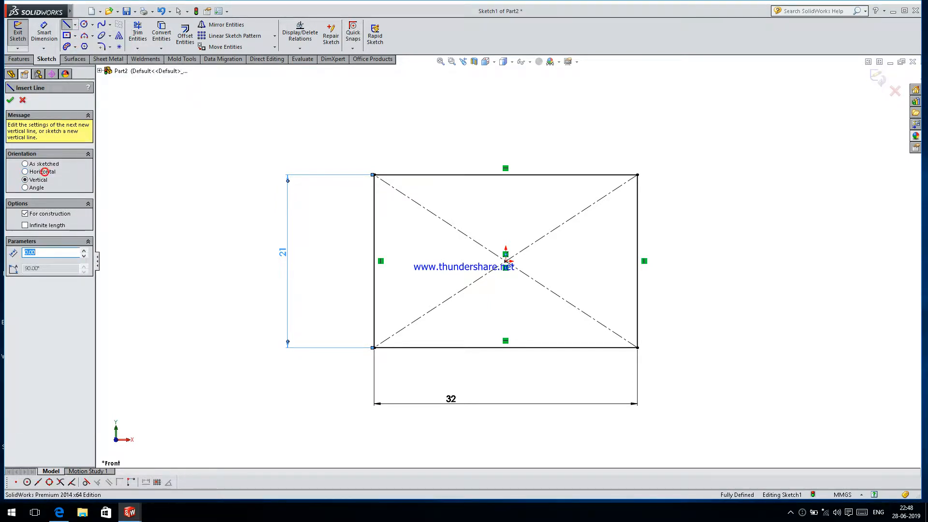
left_click(25, 225)
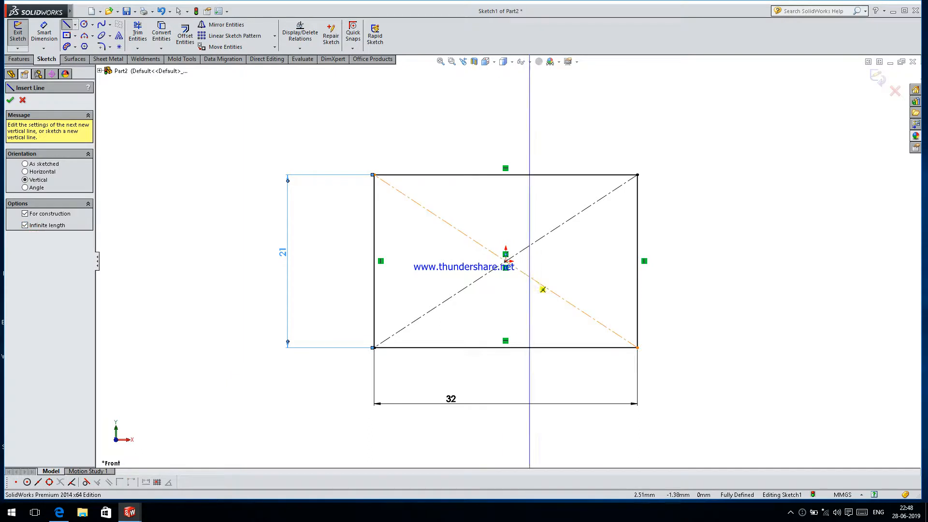
left_click(505, 261)
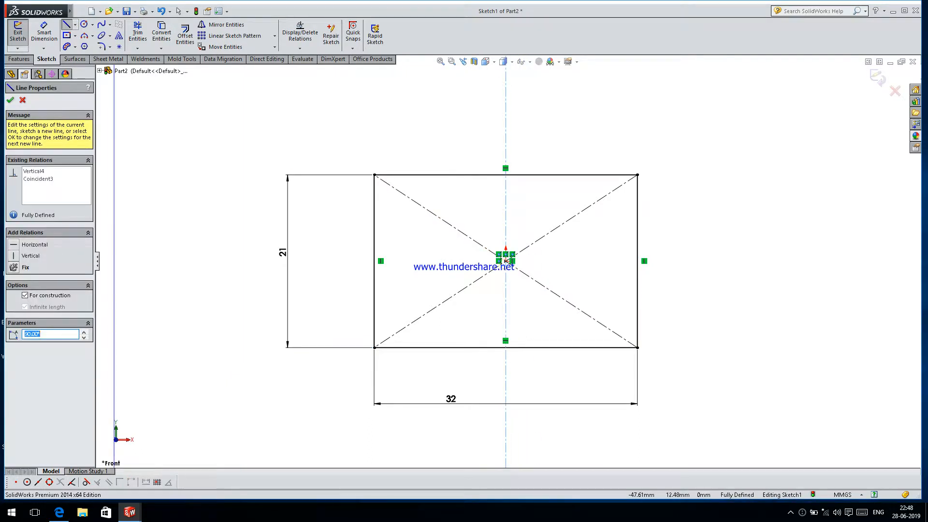
left_click(138, 34)
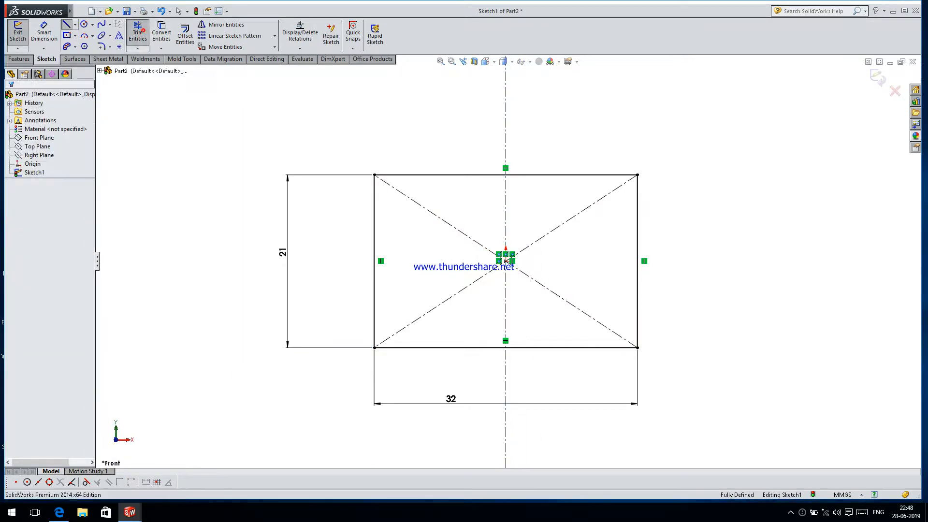
mouse_move(552, 161)
left_mouse_down()
mouse_move(585, 304)
mouse_move(615, 340)
mouse_move(640, 319)
left_mouse_up()
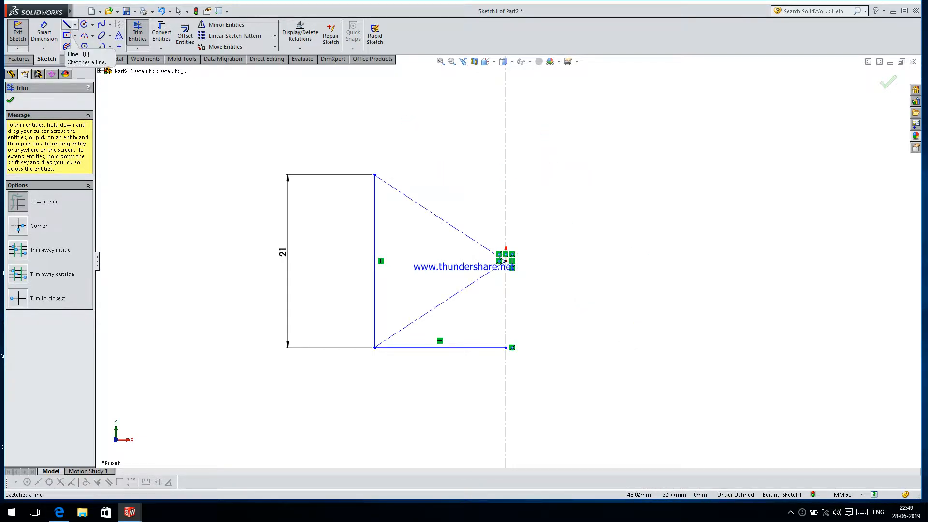
- Sketch a stepped line chain upward from the left edge's upper end, outlining two ring grooves about 2.9 mm deep
left_click(67, 24)
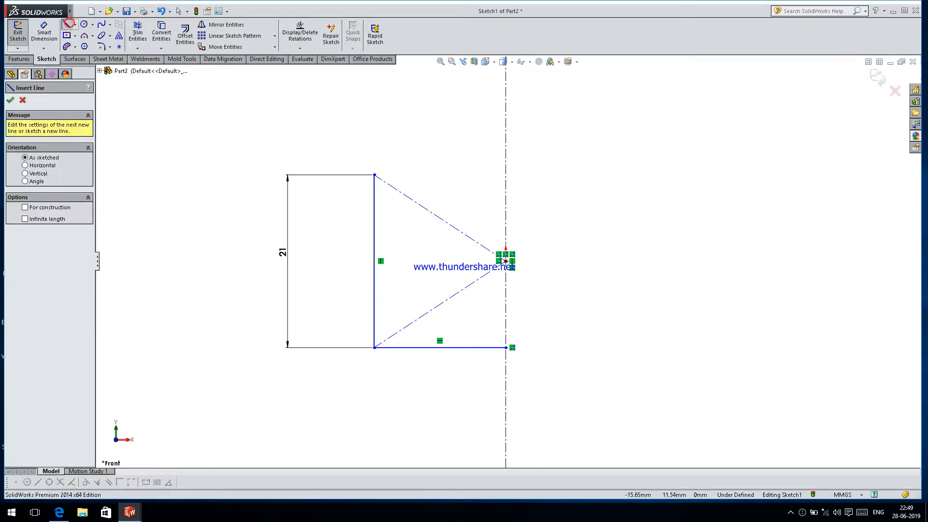
left_click(375, 175)
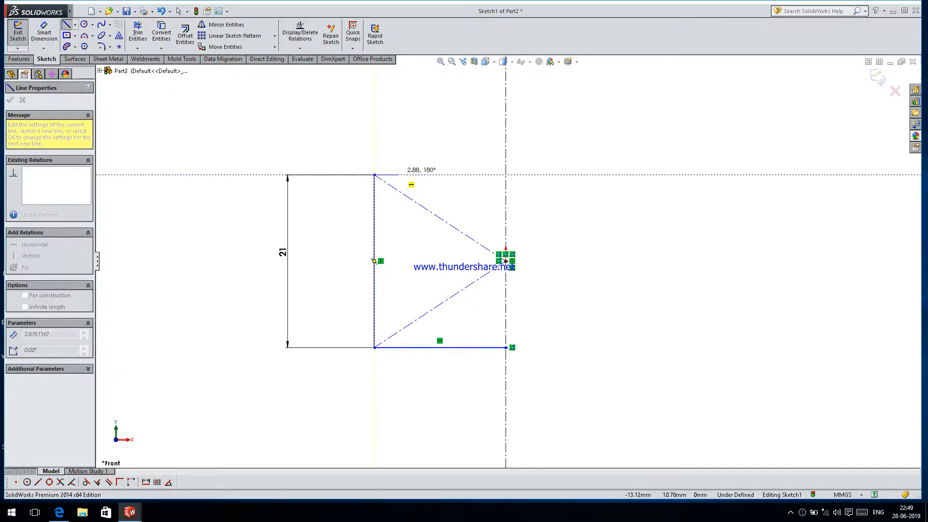
left_click(397, 174)
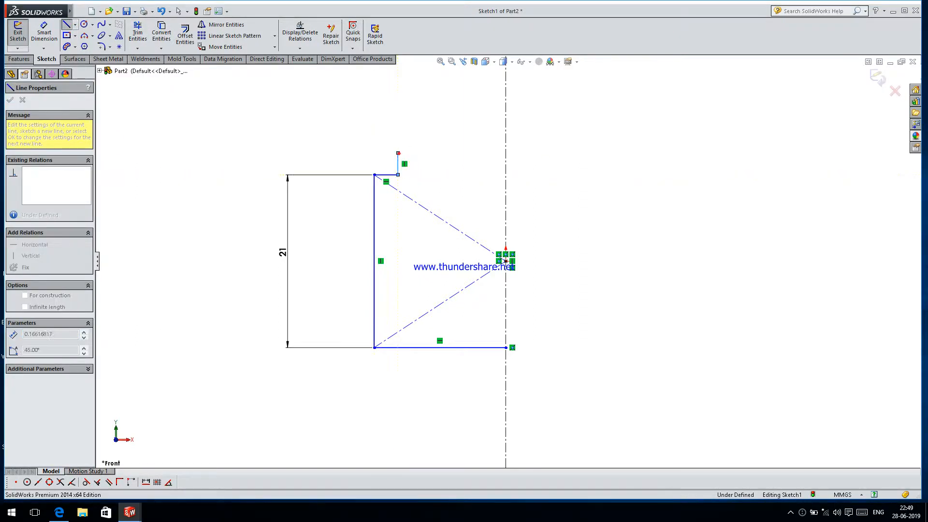
left_click(398, 153)
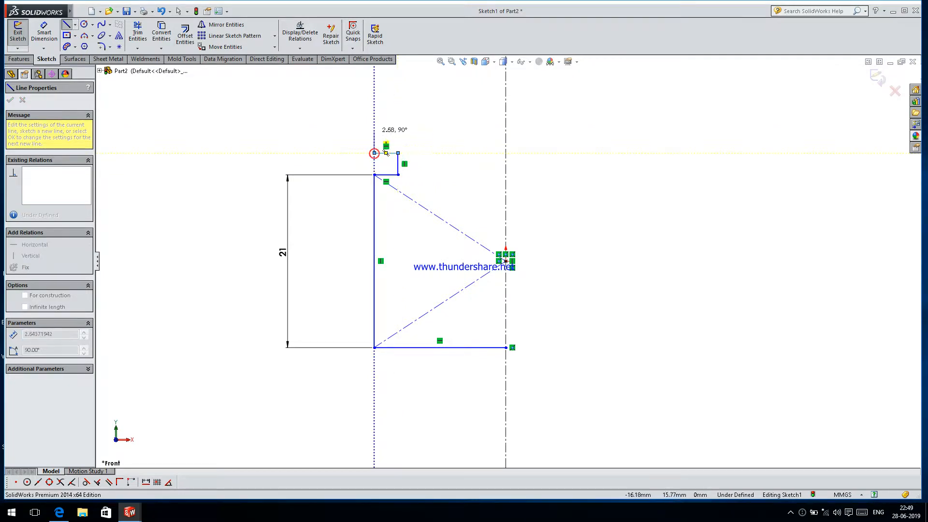
left_click(374, 152)
left_click(374, 131)
left_click(398, 130)
left_click(397, 103)
left_click(374, 103)
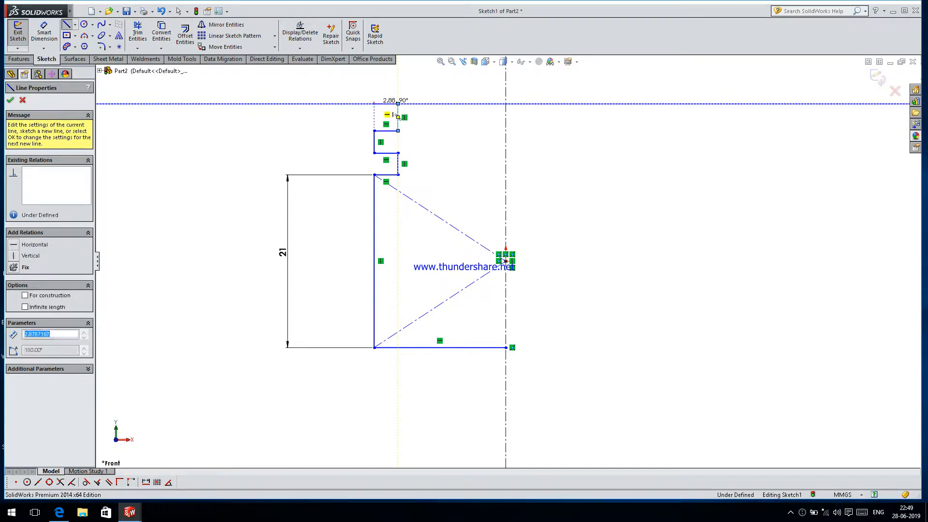
key("Escape")
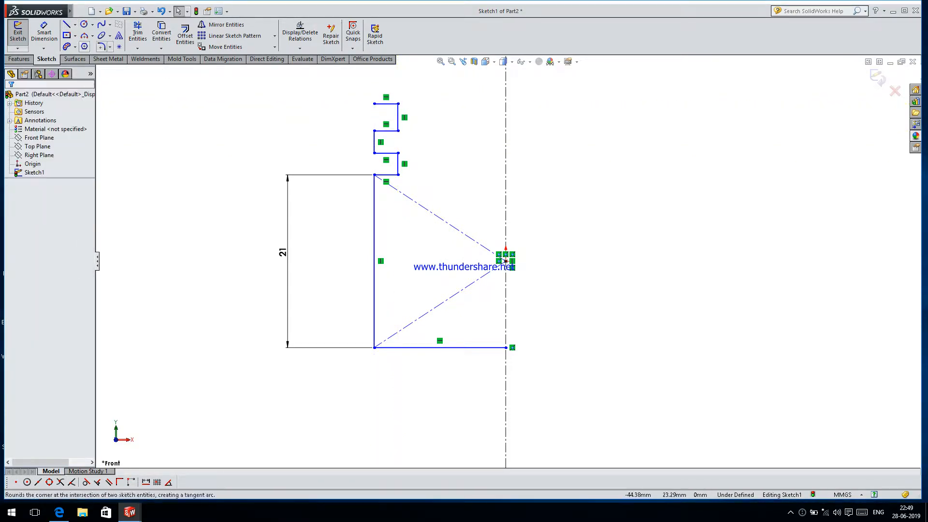
- Dimension the lower ring groove's height to 1.5 mm
left_click(44, 31)
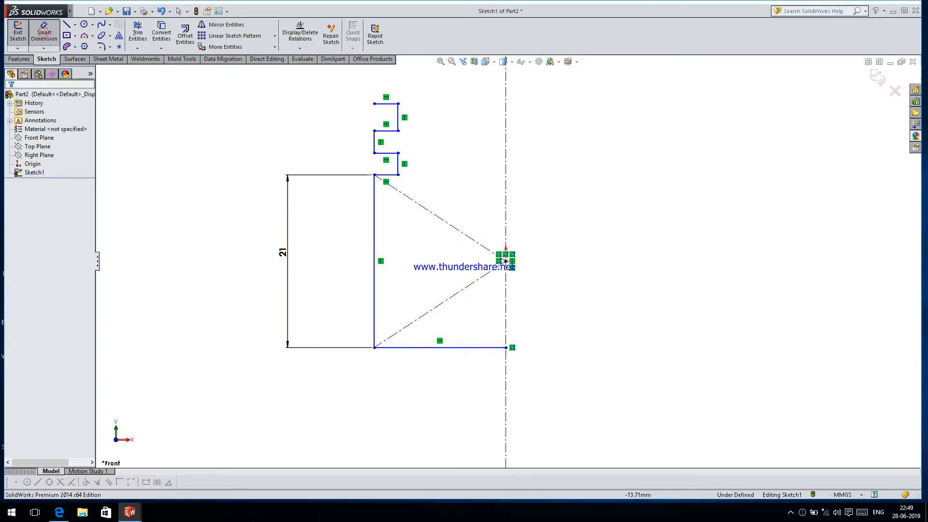
left_click(398, 164)
left_click(383, 161)
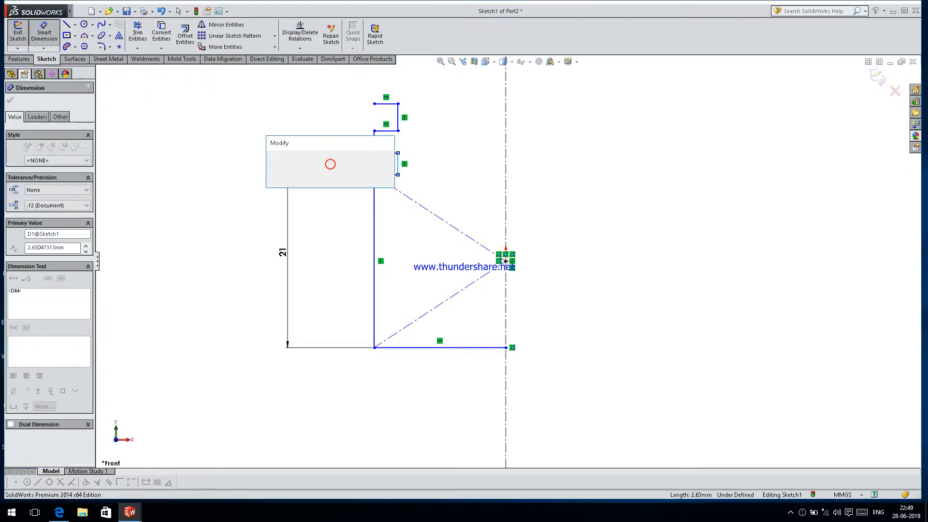
type("1.5")
key("Return")
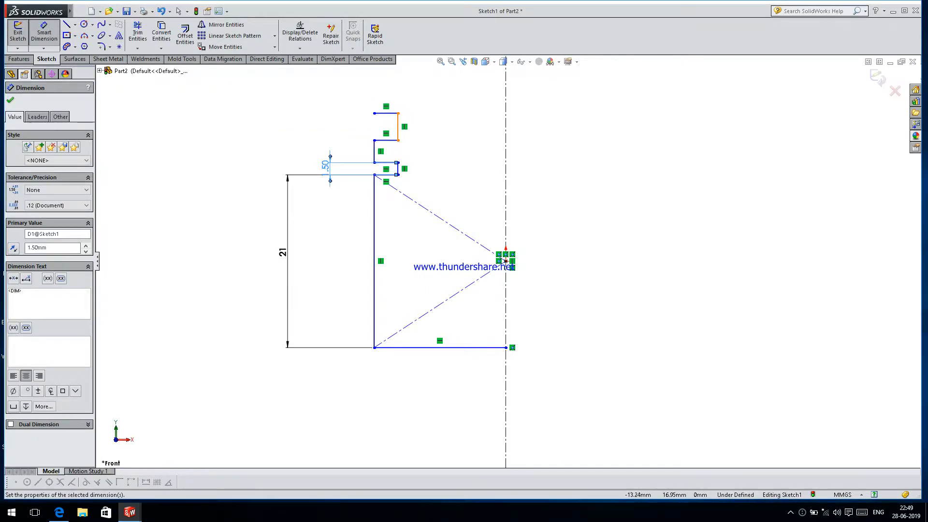
- Dimension the upper ring groove's height to 1.5 mm and the land between the two grooves to 3 mm
left_click(398, 123)
left_click(339, 121)
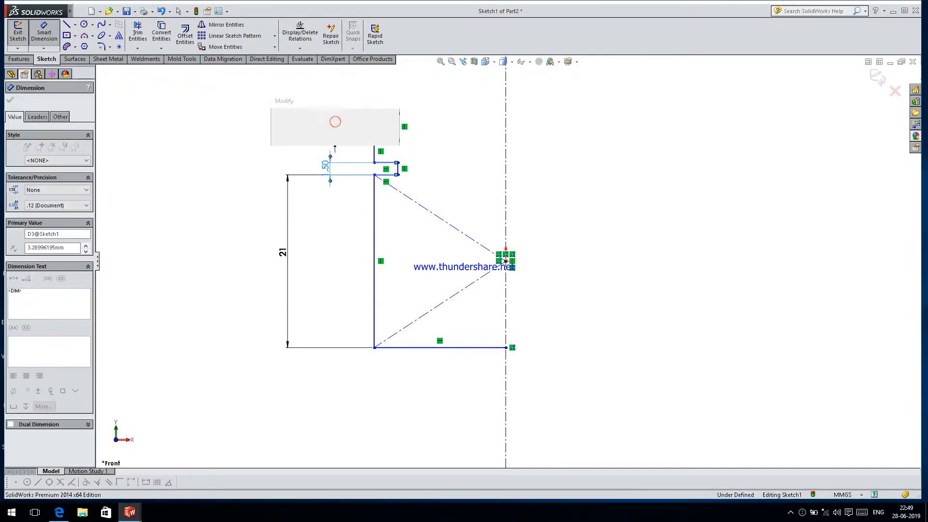
type("1.5")
key("Return")
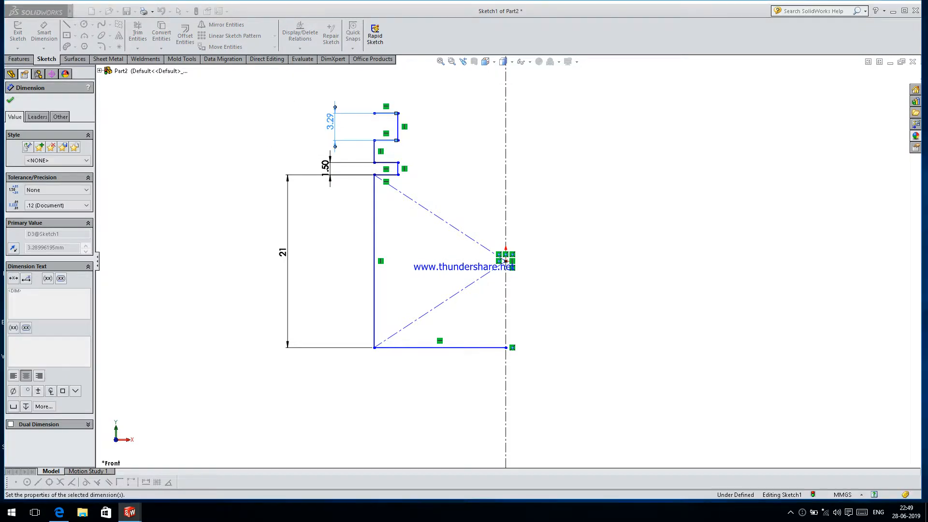
left_click(375, 151)
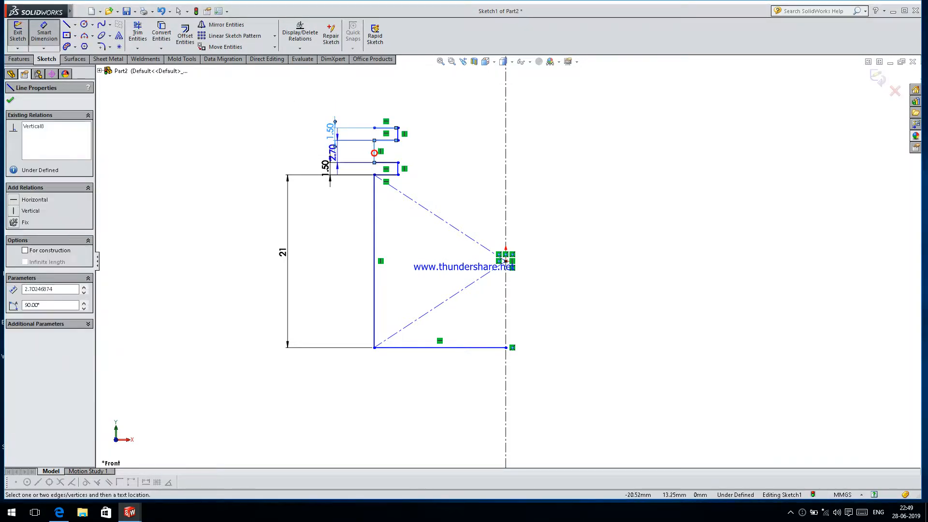
left_click(338, 151)
type("3")
key("Return")
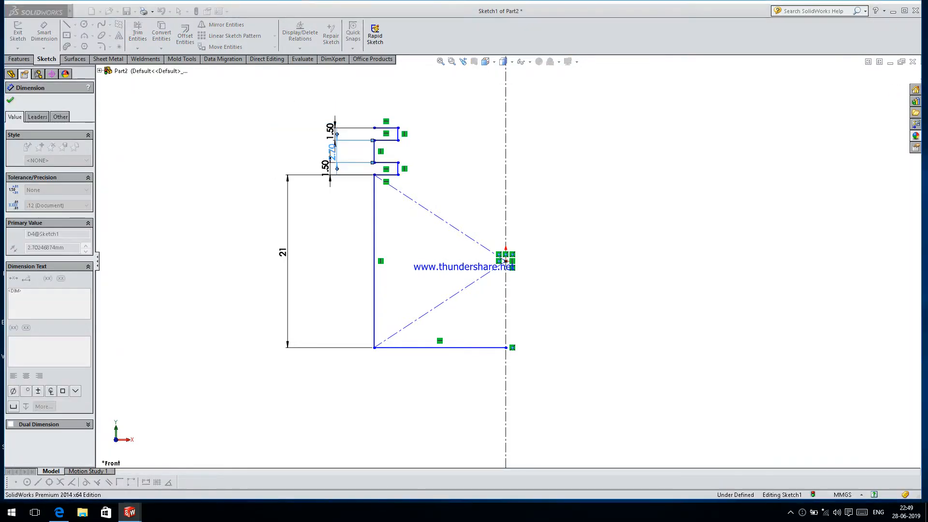
- Dimension the length of the upper ring groove's top edge to 1.5 mm
scroll(374, 130, "down", 4)
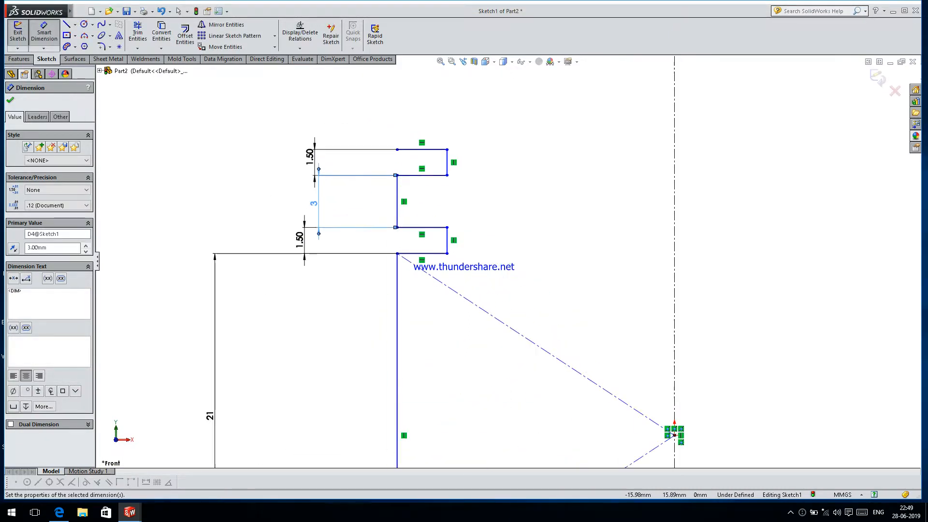
left_click(413, 150)
left_click(414, 99)
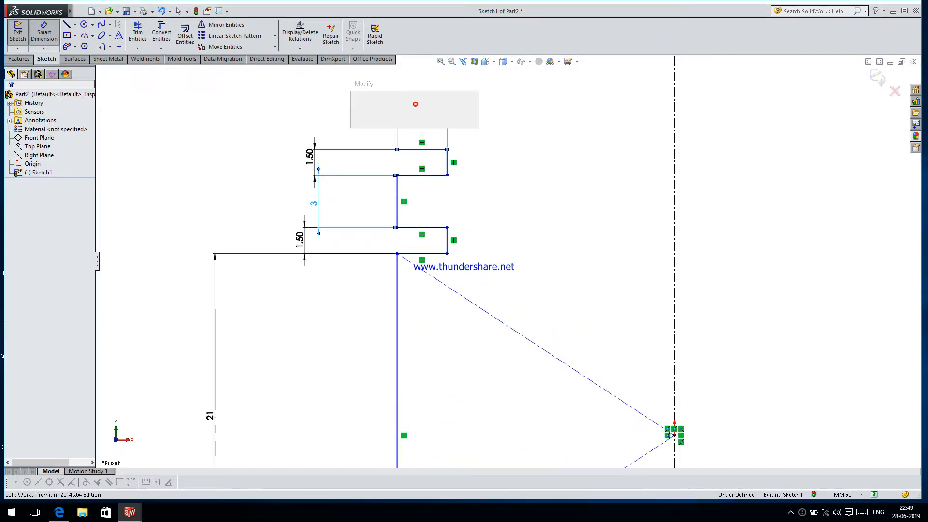
type("1.5")
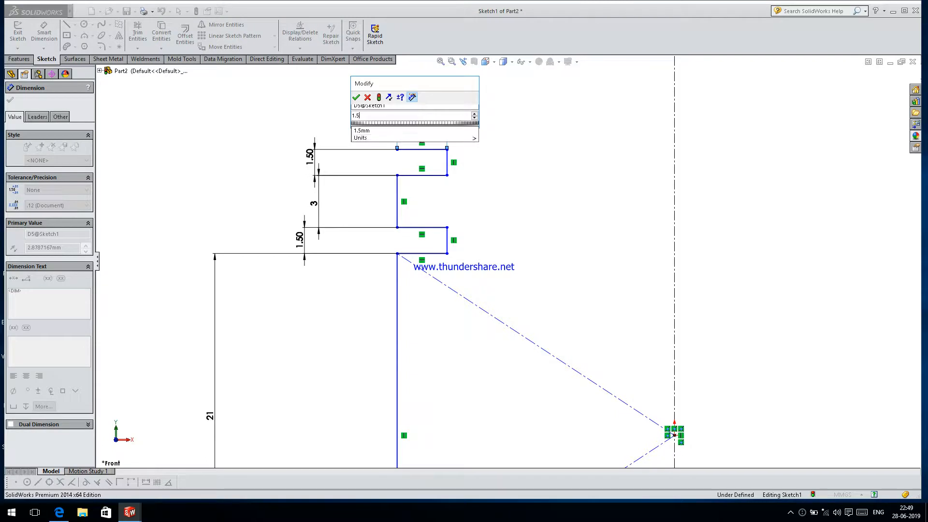
key("Return")
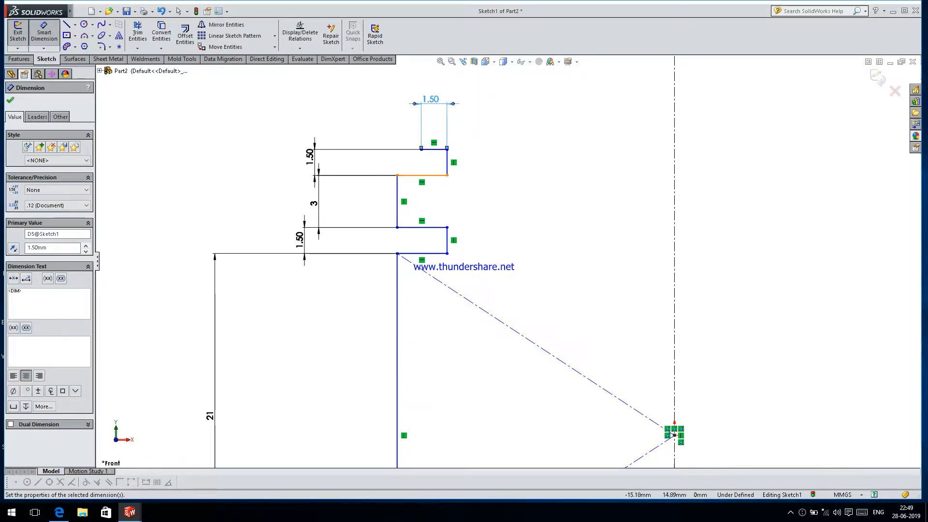
key("Escape")
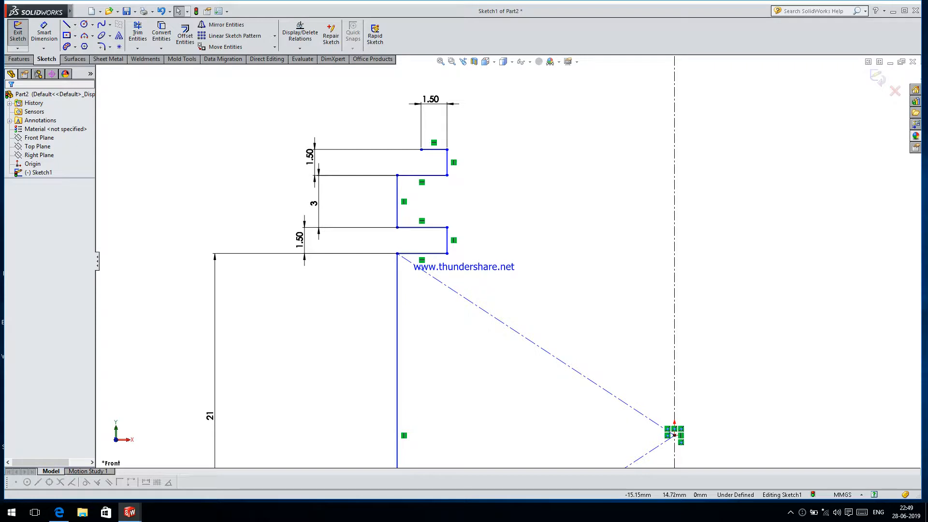
- Add an Equal relation between the upper groove's top and bottom edges
left_click(426, 175)
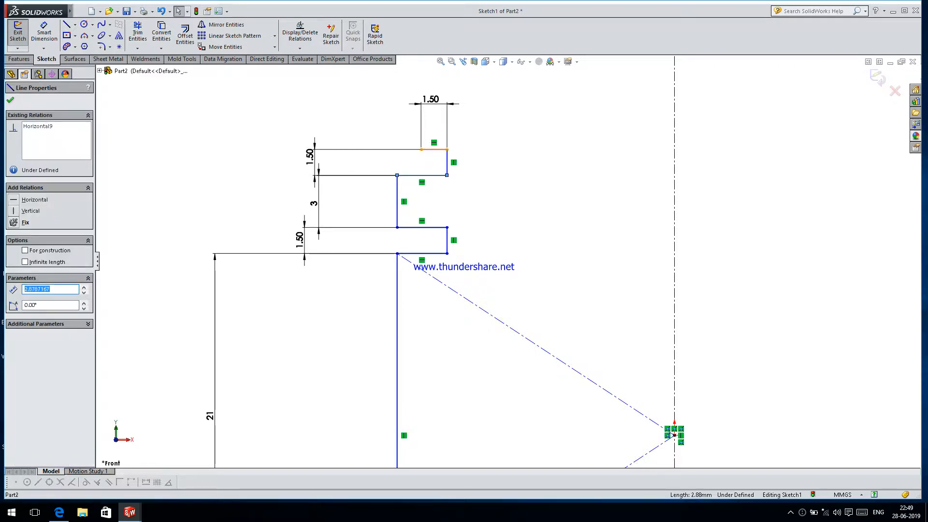
left_click(436, 149, "ctrl")
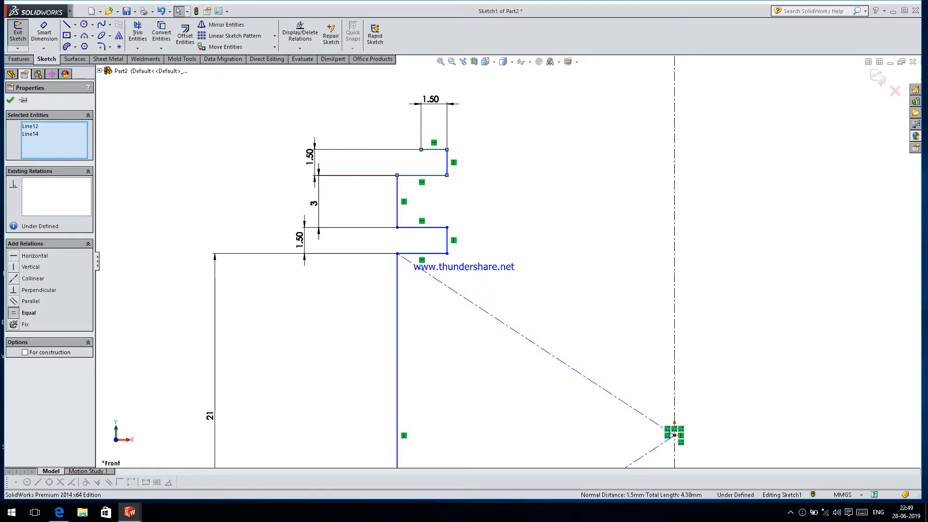
left_click(29, 312)
key("Escape")
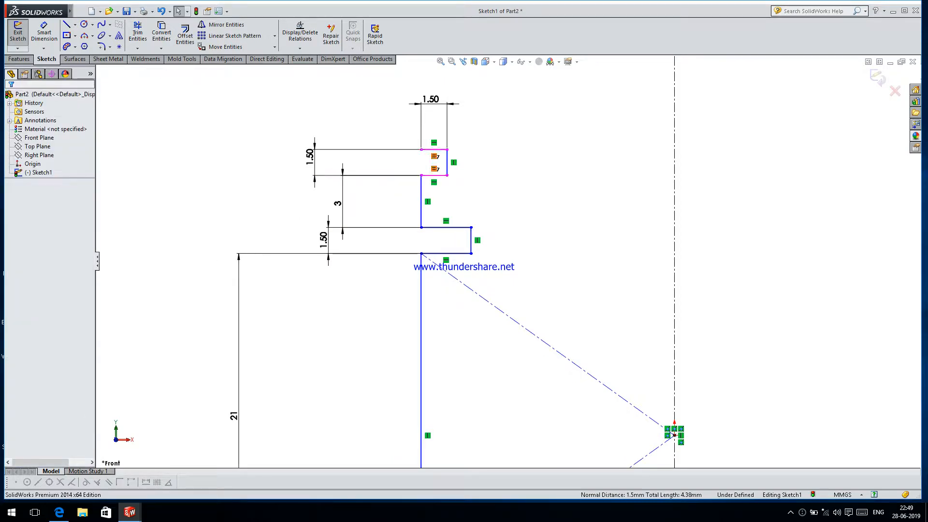
- Add Equal relations from the upper groove's bottom edge to the lower groove's top edge, and from that edge to the lower groove's bottom edge
left_click(433, 174)
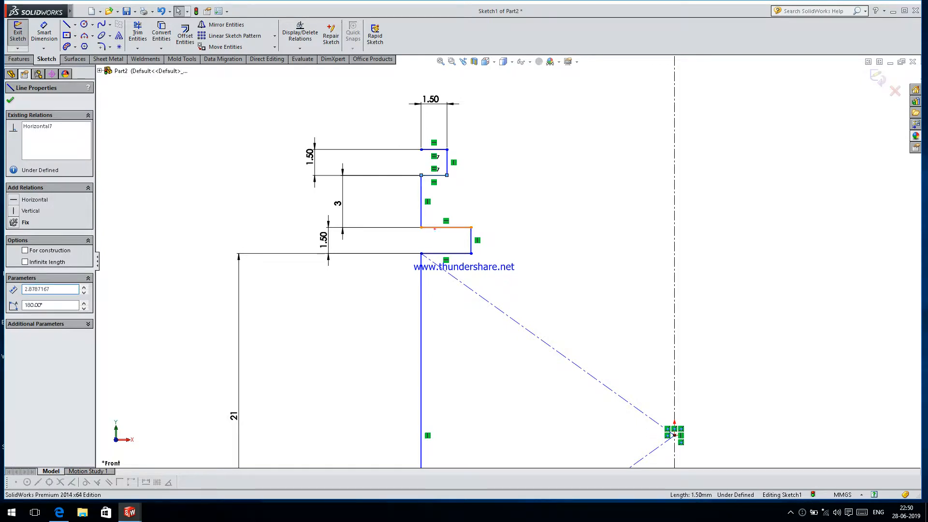
left_click(435, 227, "ctrl")
left_click(29, 313)
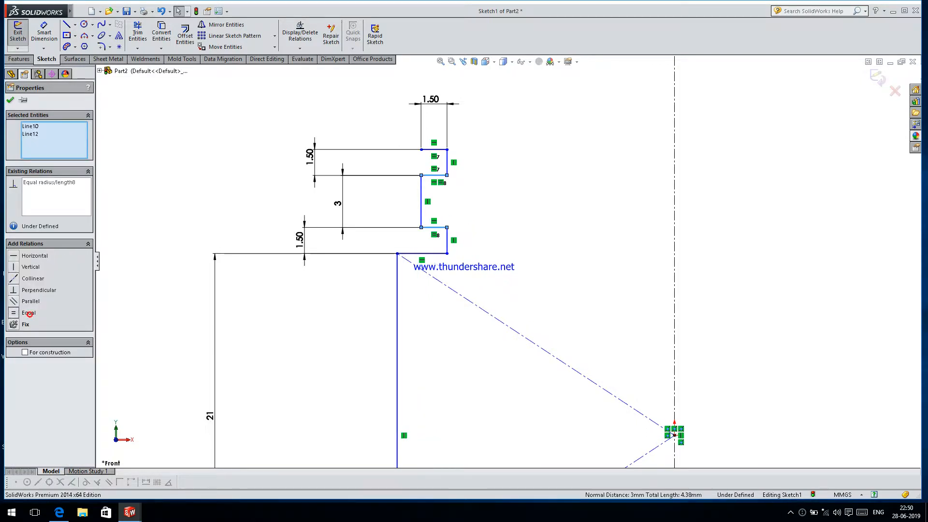
key("Escape")
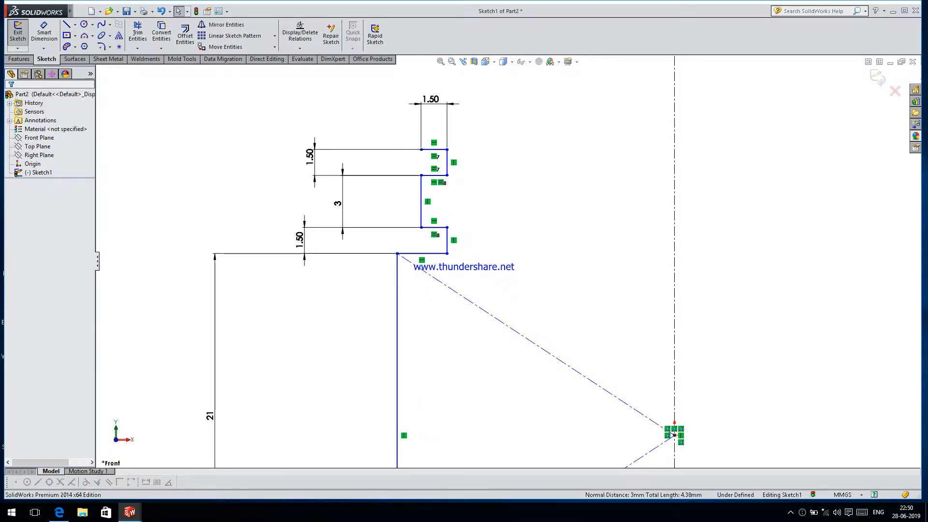
left_click(434, 227)
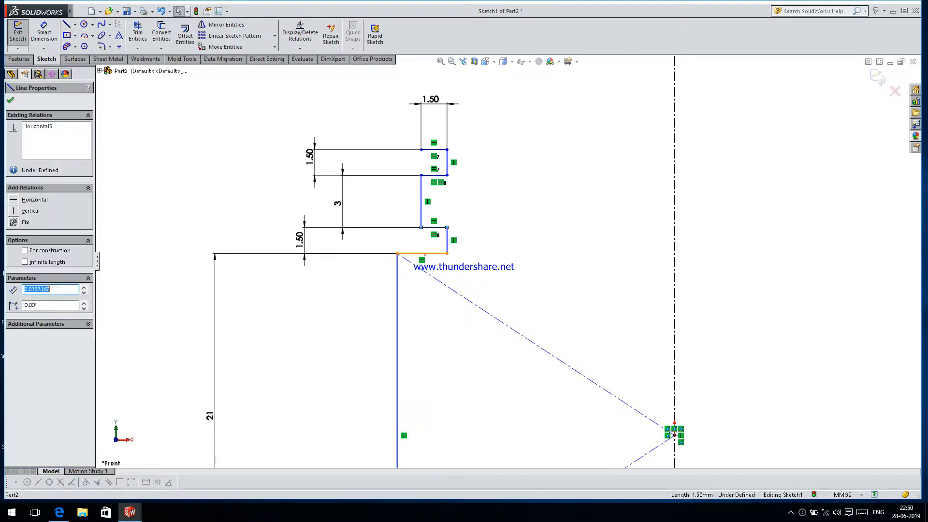
left_click(425, 253, "ctrl")
left_click(15, 312)
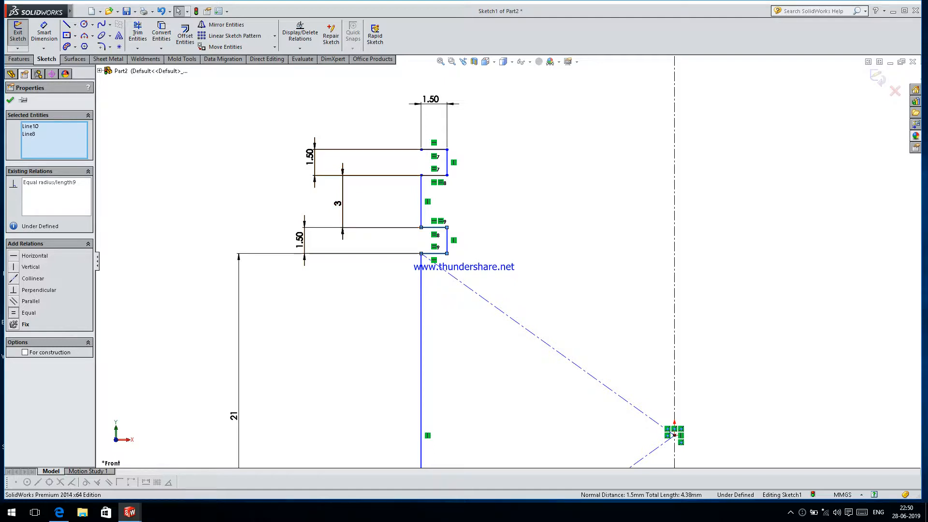
- Close the profile with a short vertical line above the upper groove, a sloped crown line about 14.8 mm long to the centerline, and a vertical line down to the base
key("l")
left_click(67, 23)
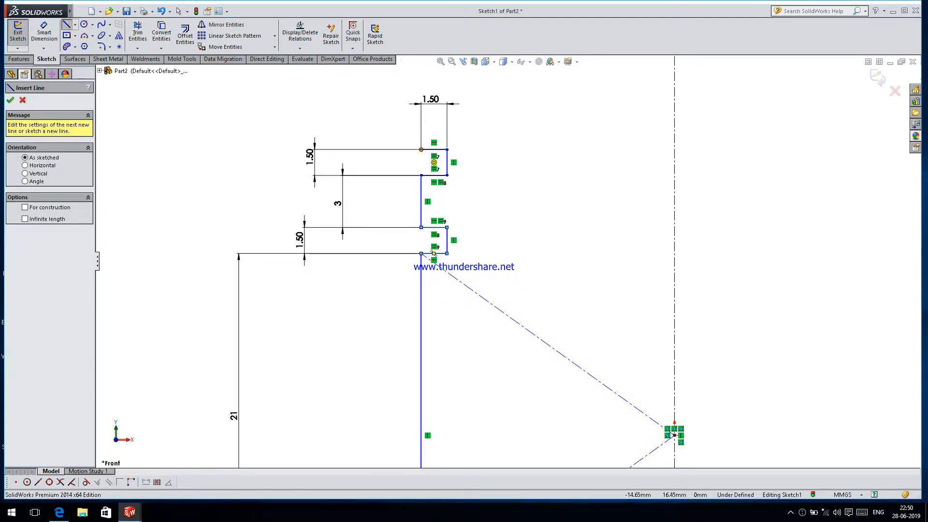
left_click(421, 149)
left_click(421, 116)
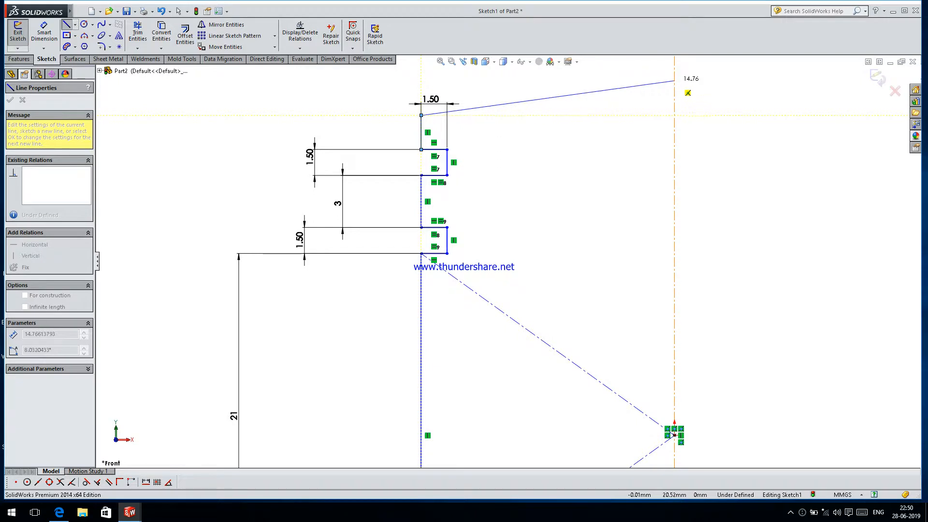
left_click(674, 79)
scroll(508, 262, "up", 3)
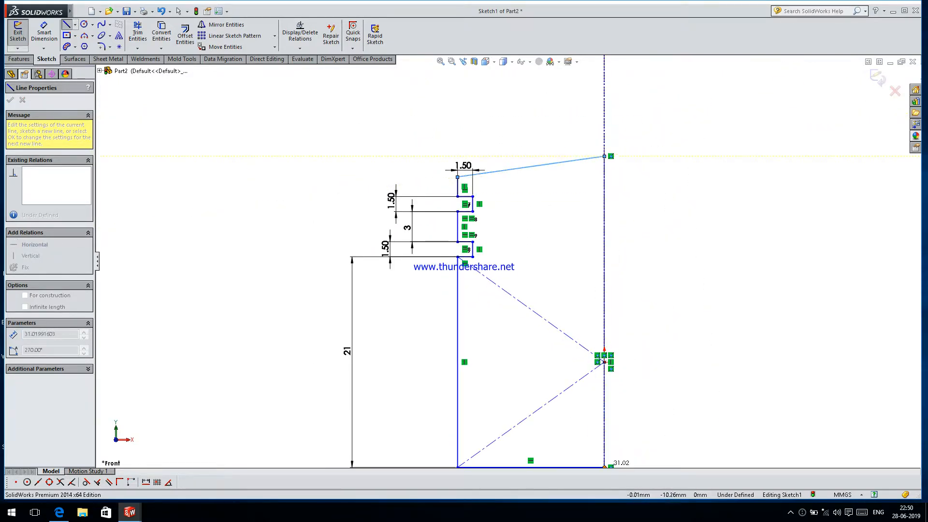
scroll(603, 362, "up", 3)
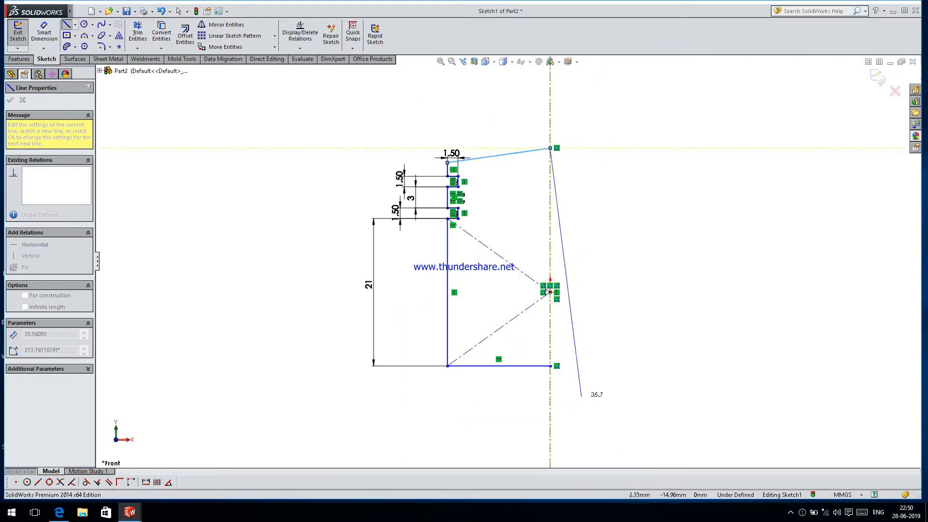
left_click(550, 367)
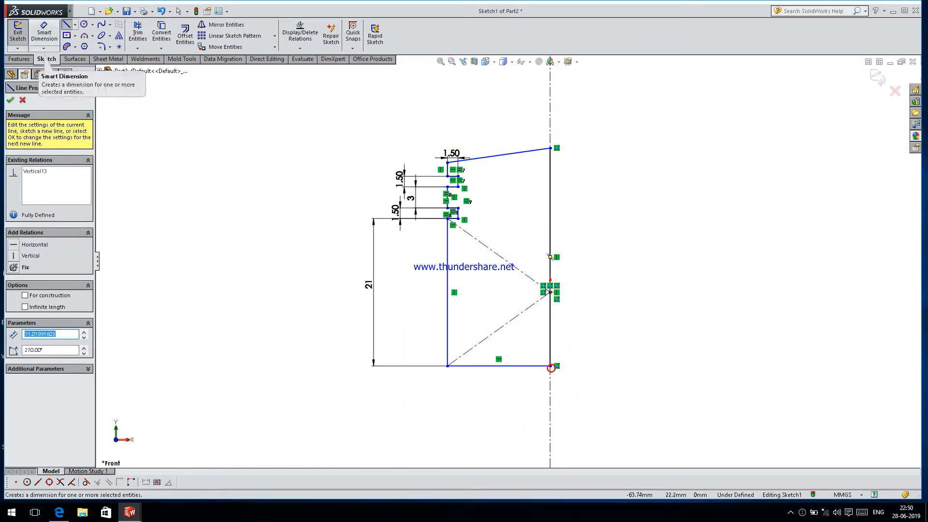
key("Escape")
- Dimension the profile's bottom edge to a length of 16 mm
left_click(44, 33)
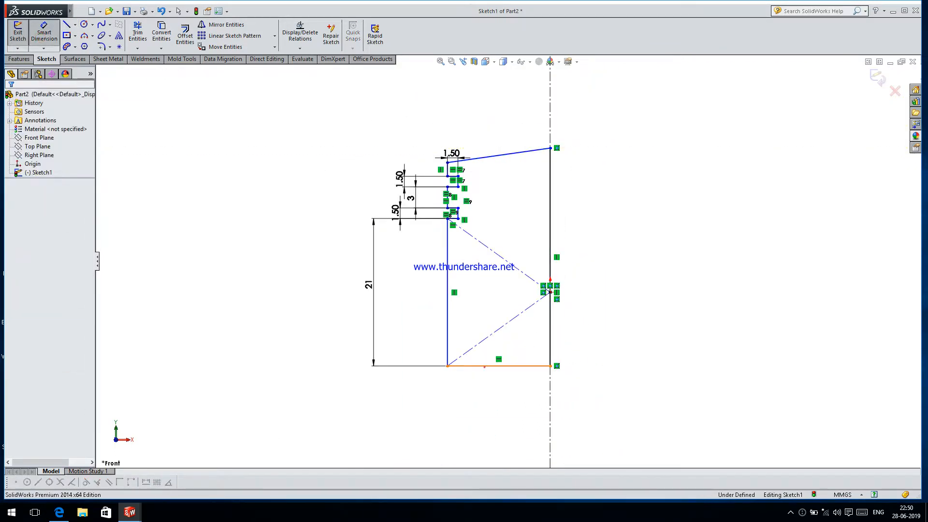
left_click(484, 366)
left_click(481, 384)
type("16")
key("Return")
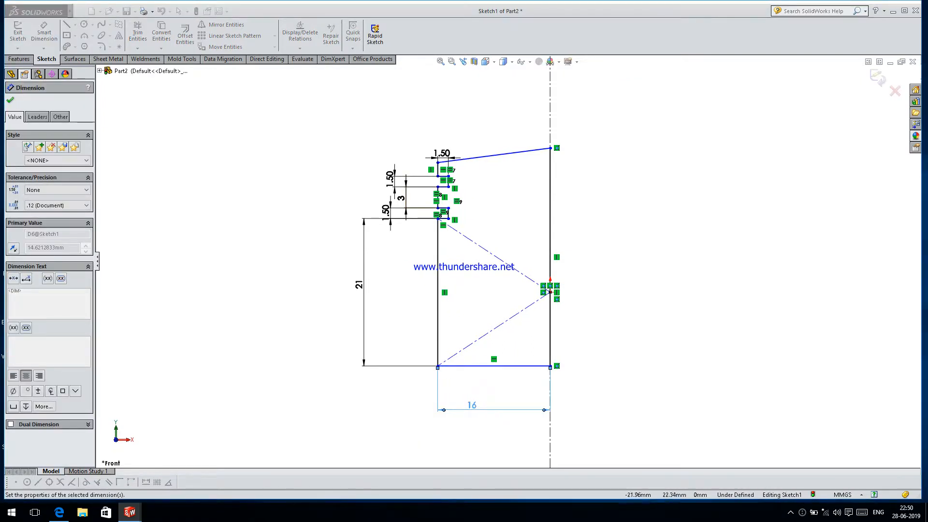
- Dimension the overall profile height from the bottom corner to the crown's peak on the centerline as 32 mm
scroll(452, 156, "down", 5)
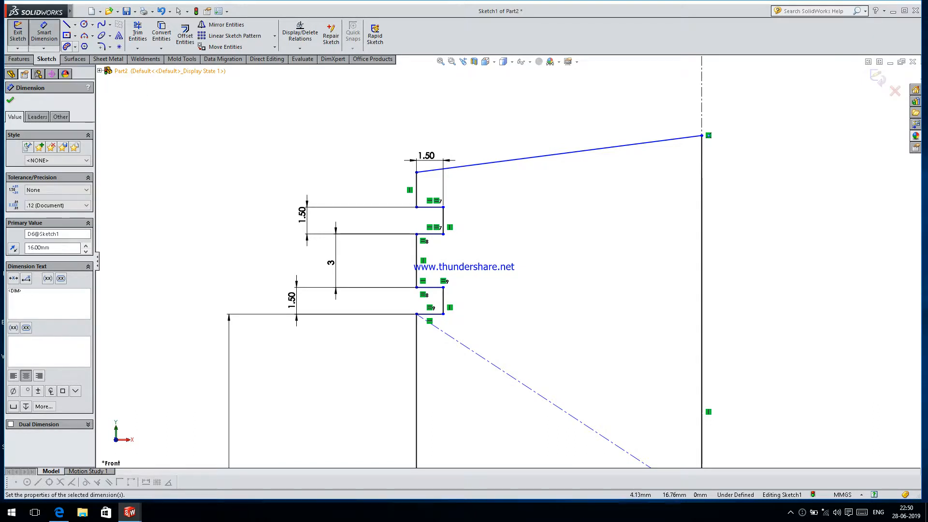
left_click(701, 135)
scroll(702, 133, "up", 4)
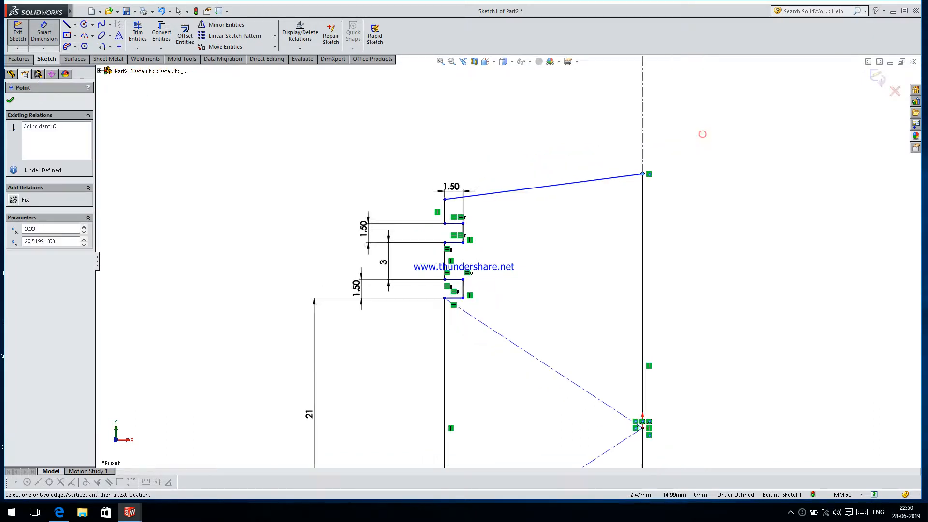
left_click(477, 404)
left_click(350, 352)
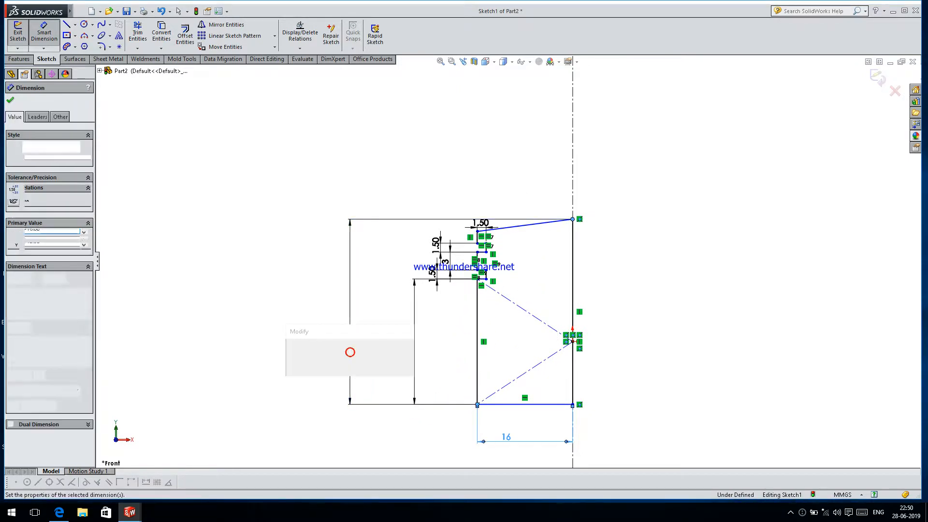
type("32")
key("Return")
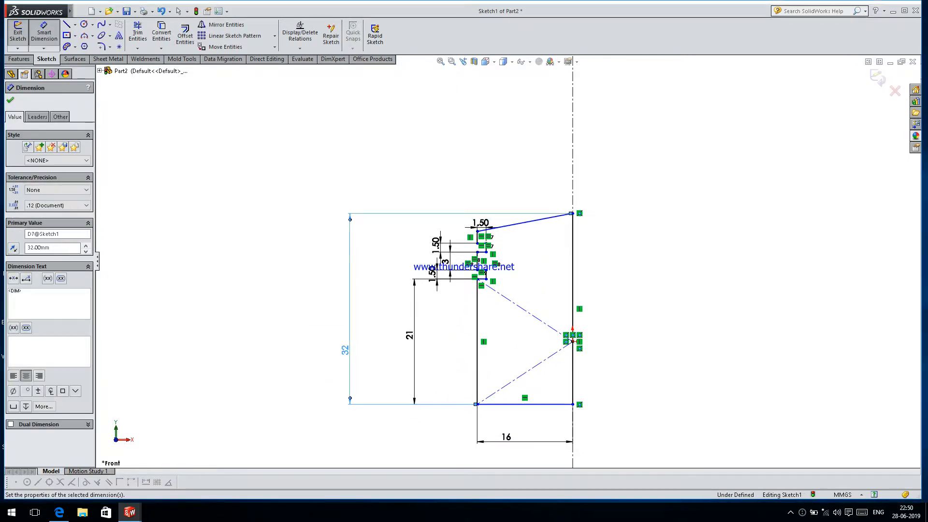
scroll(471, 248, "down", 2)
left_click(10, 100)
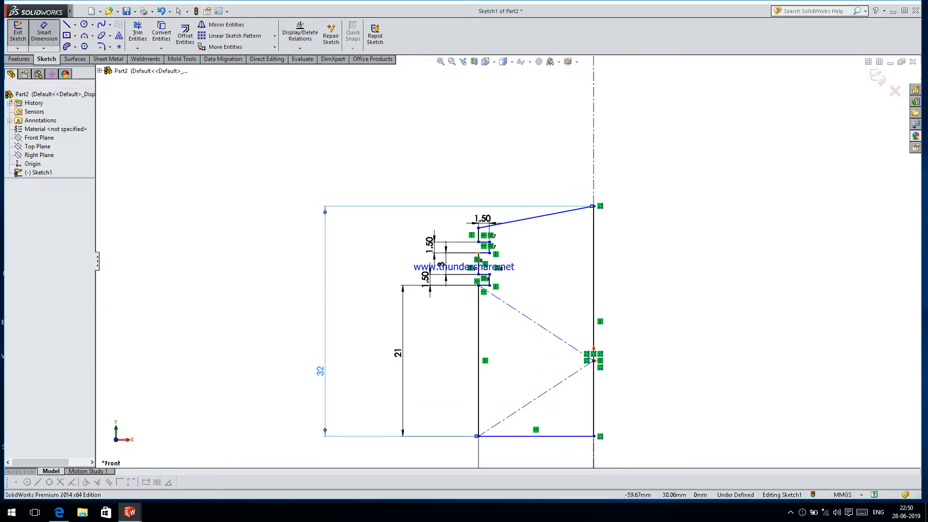
- Revolve the half profile 360 degrees about its vertical line on the centerline to form the solid piston body
left_click(15, 57)
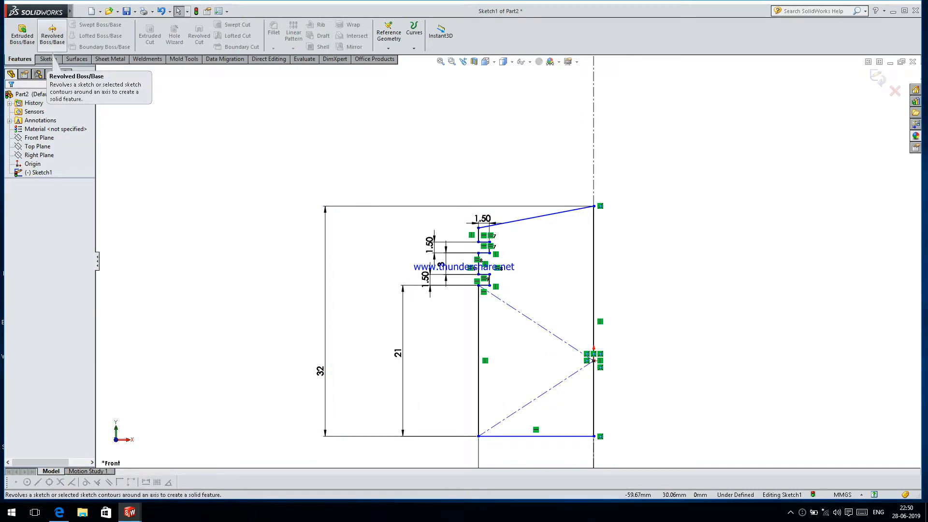
left_click(53, 56)
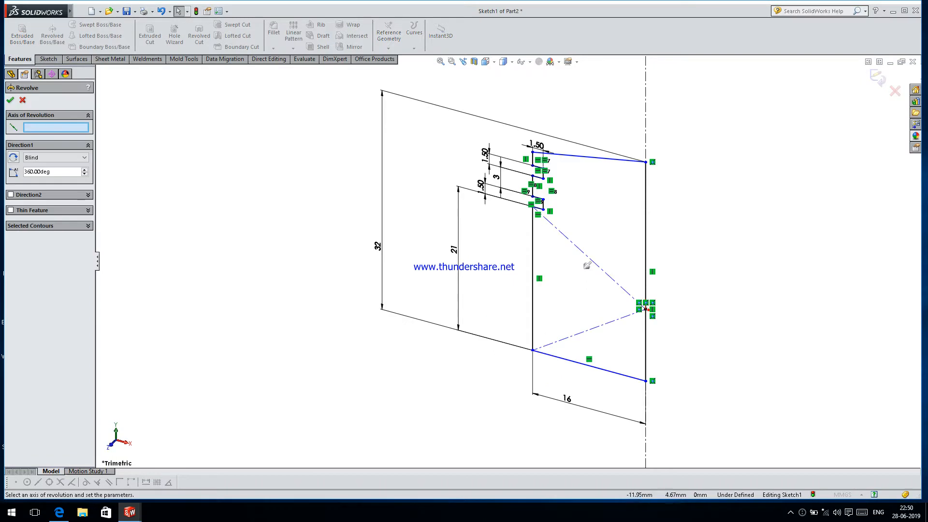
left_click(646, 211)
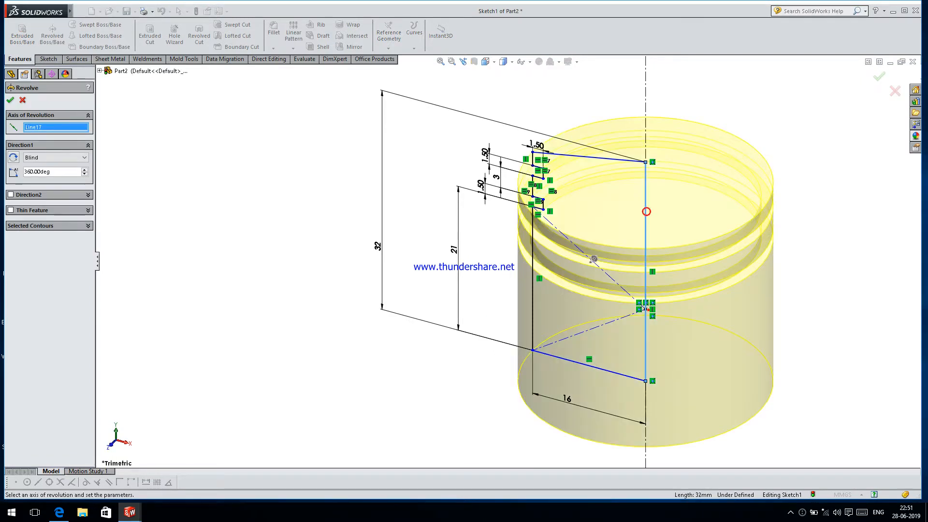
left_click(9, 100)
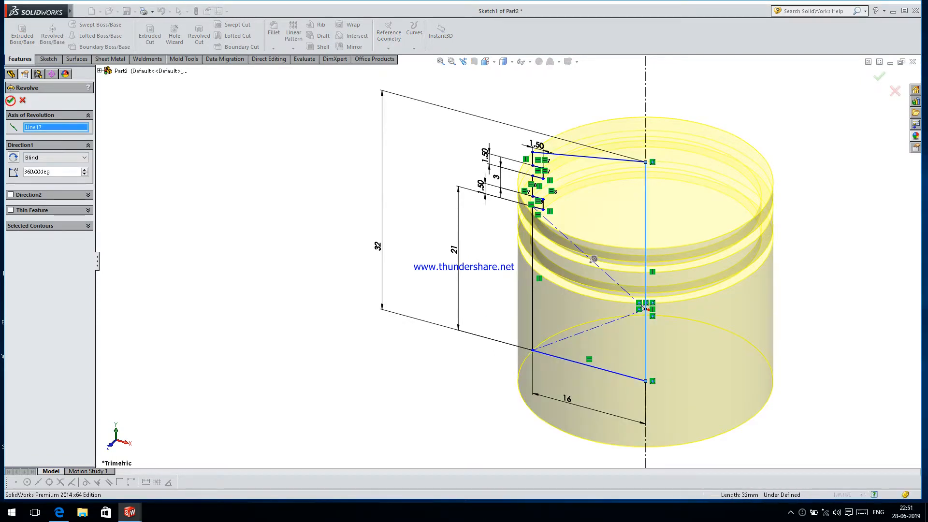
middle_click_drag(566, 279, 596, 241)
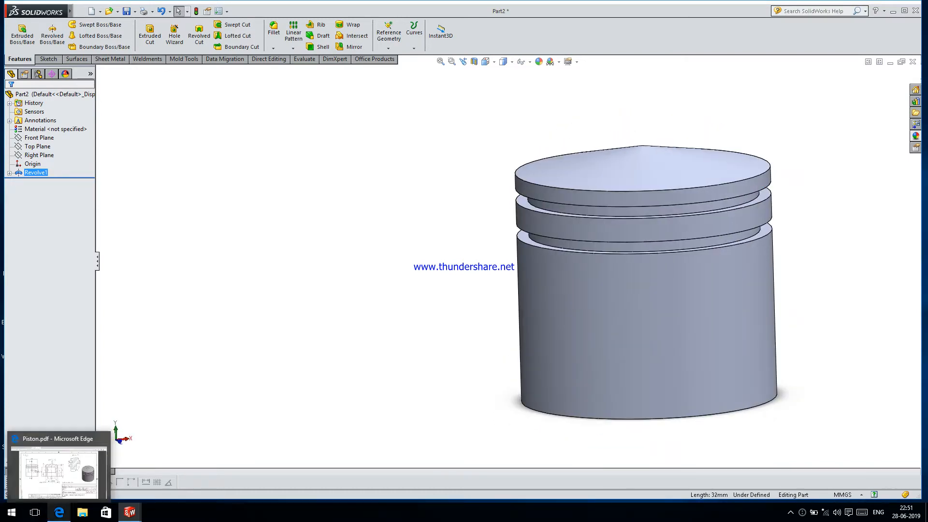
- Consult the cavity dimensions in the Piston.pdf drawing, and start a sketch on the Front Plane of Part2, viewed face-on
left_click(59, 512)
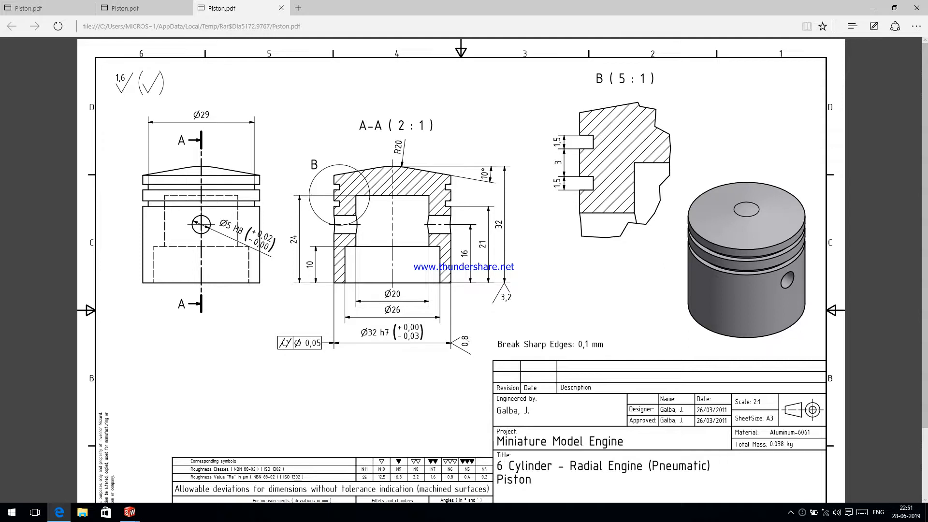
left_click(129, 512)
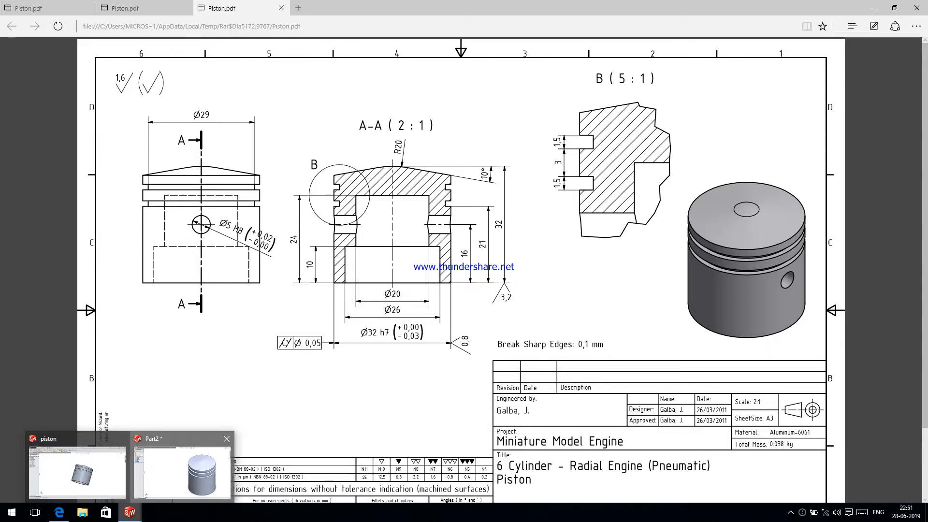
left_click(182, 466)
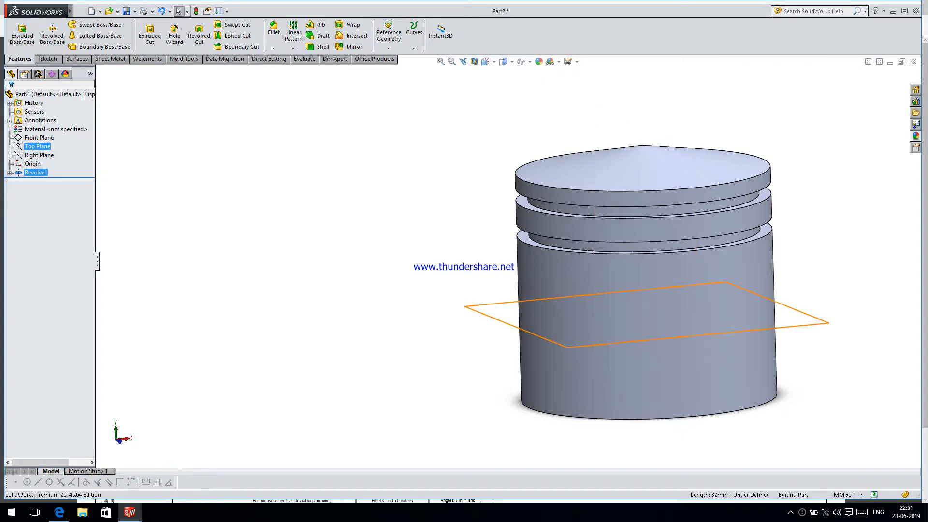
left_click(38, 137)
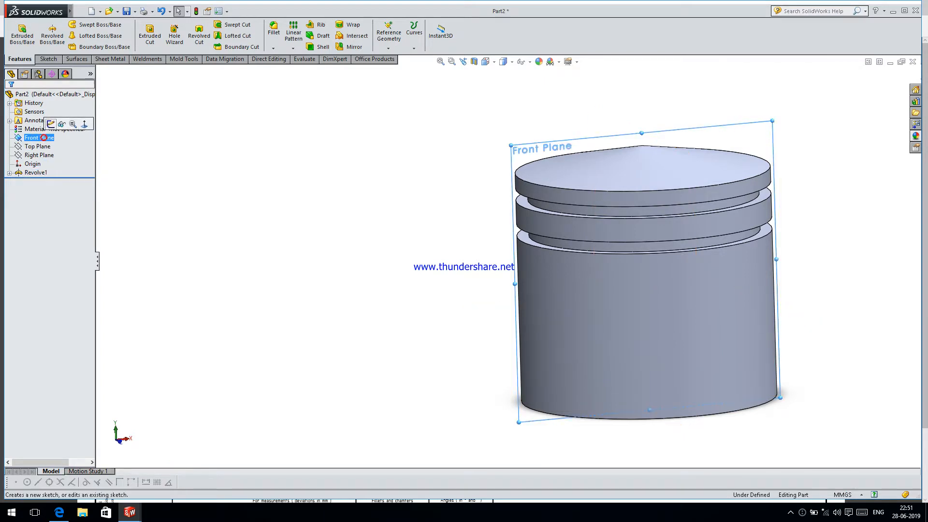
left_click(48, 127)
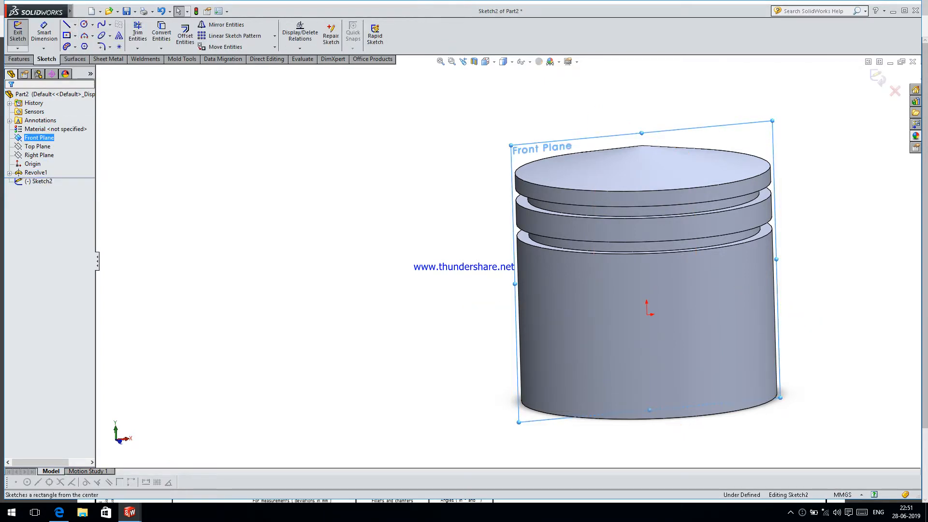
left_click(486, 62)
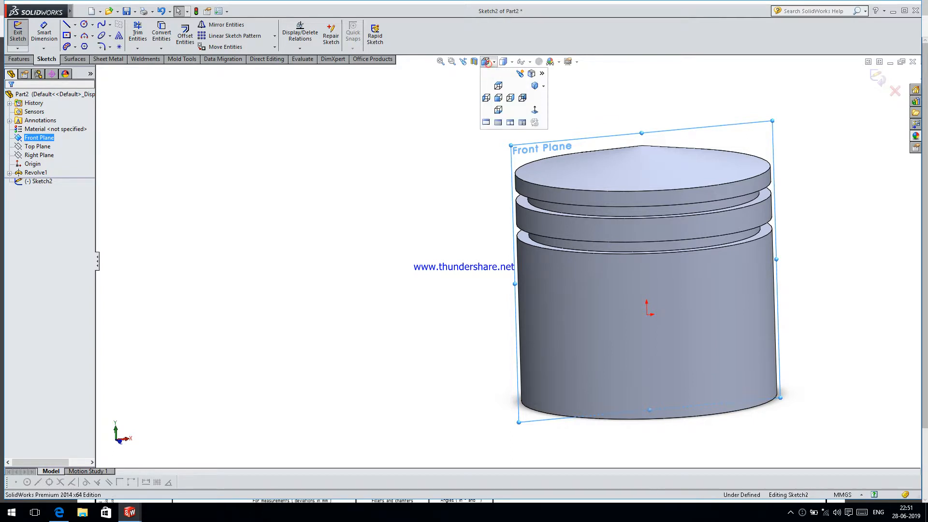
left_click(535, 110)
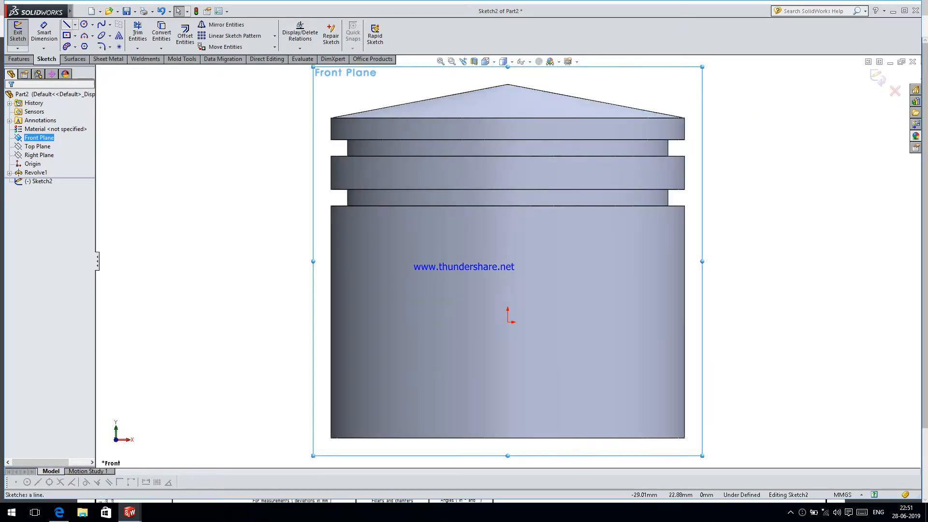
- Sketch a closed stepped half-profile against the piston's centerline, about 10.6 mm wide at the base, 7.2 mm at the top and 23.8 mm tall
left_click(67, 24)
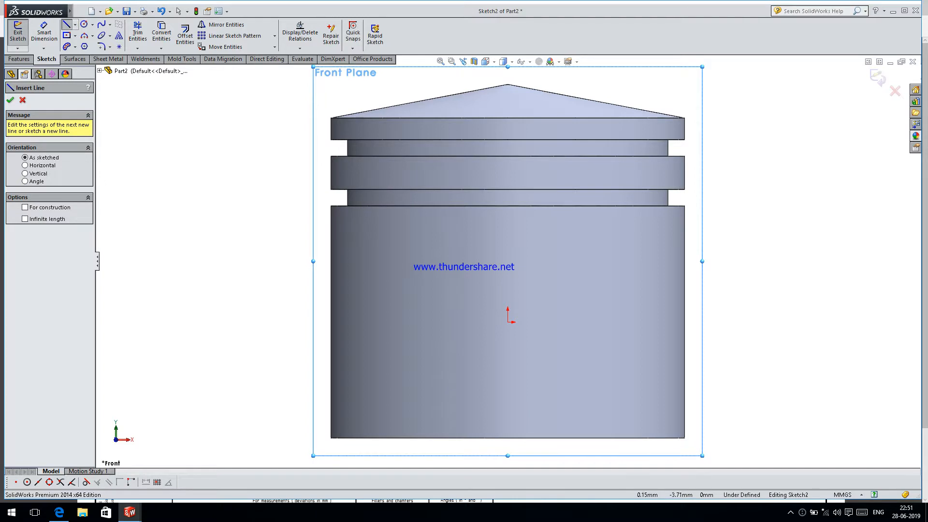
left_click(507, 437)
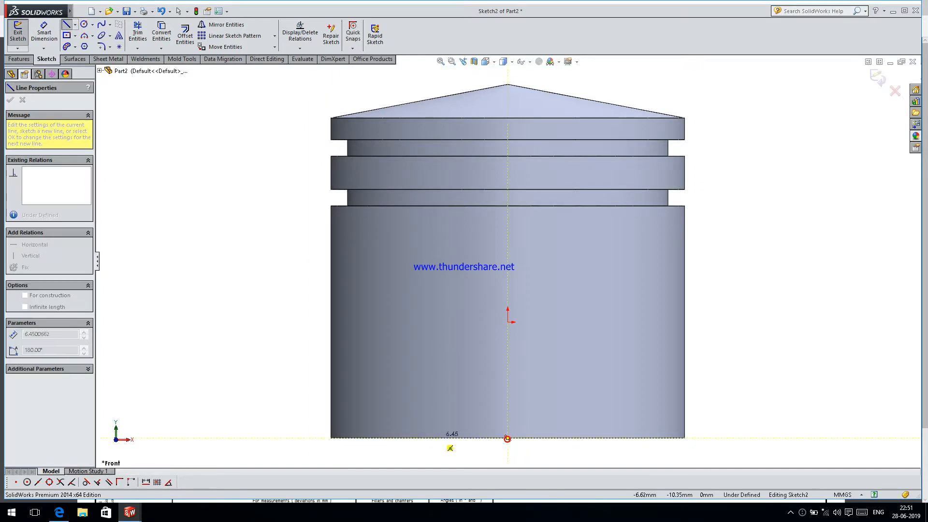
left_click(390, 438)
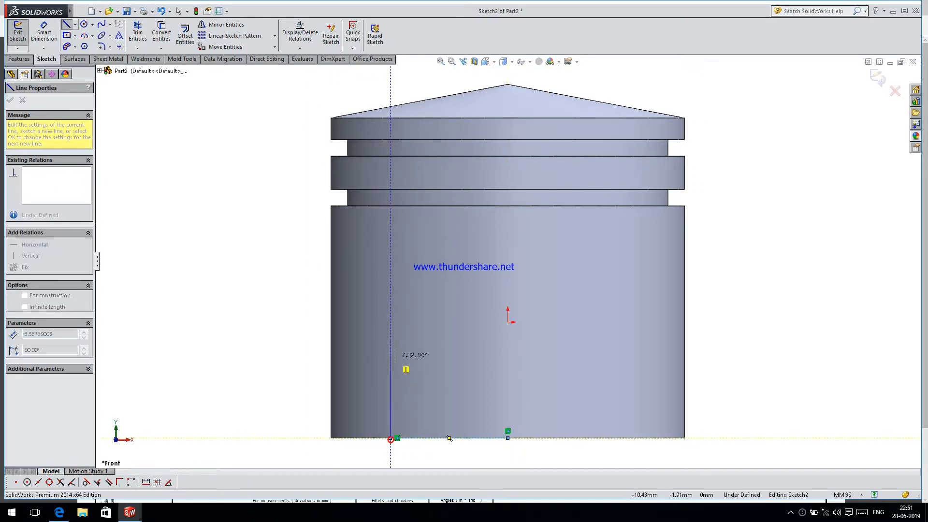
left_click(391, 272)
left_click(428, 272)
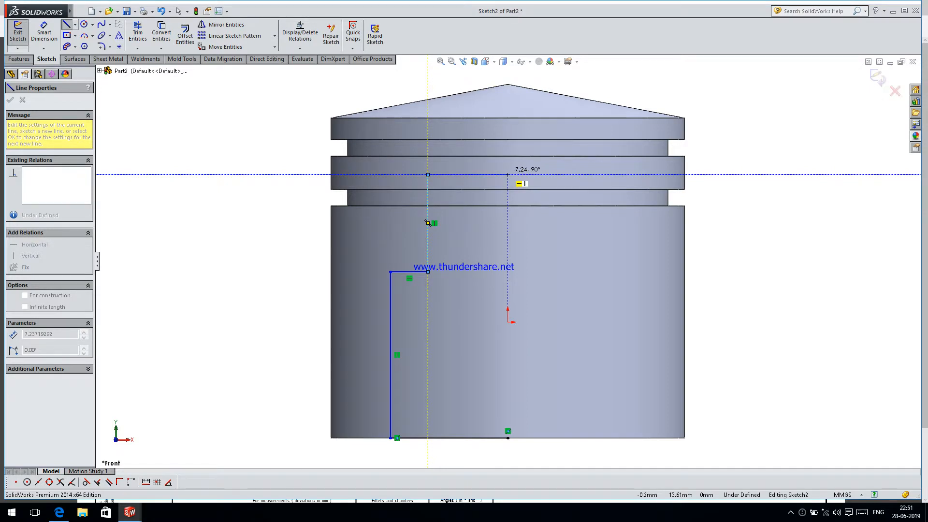
left_click(507, 174)
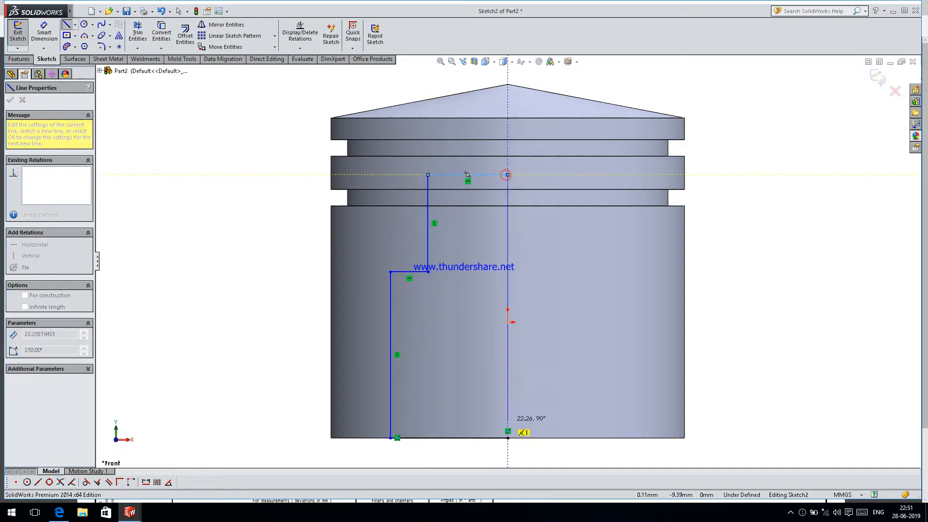
left_click(508, 437)
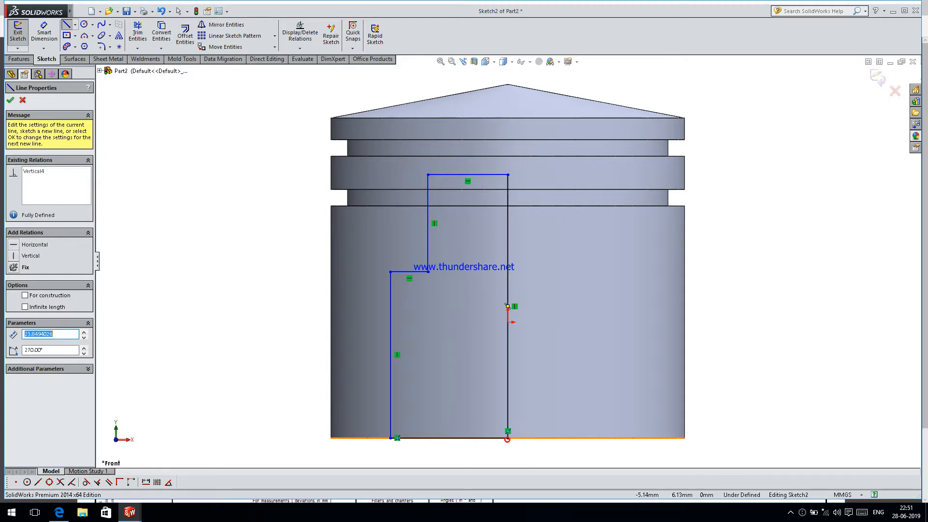
key("Escape")
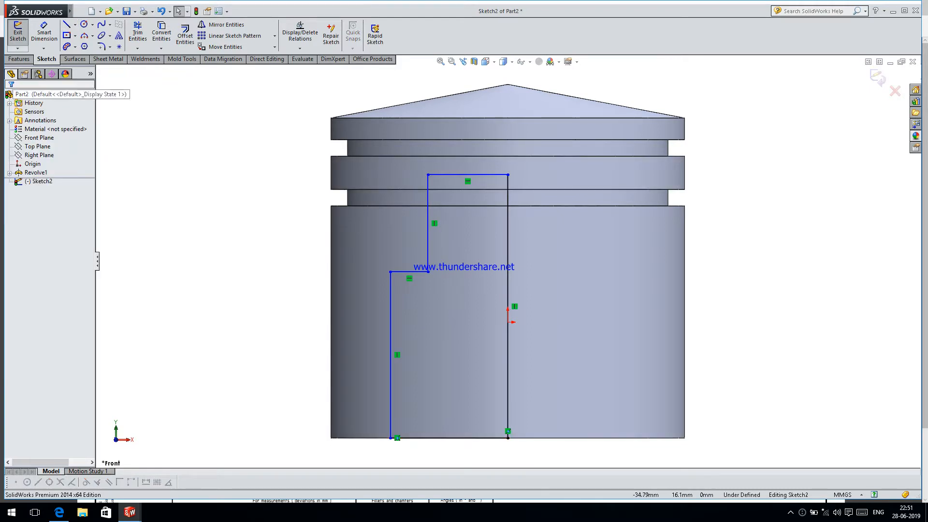
- Dimension the bottom edge of the stepped cavity profile as 10 mm
left_click(38, 33)
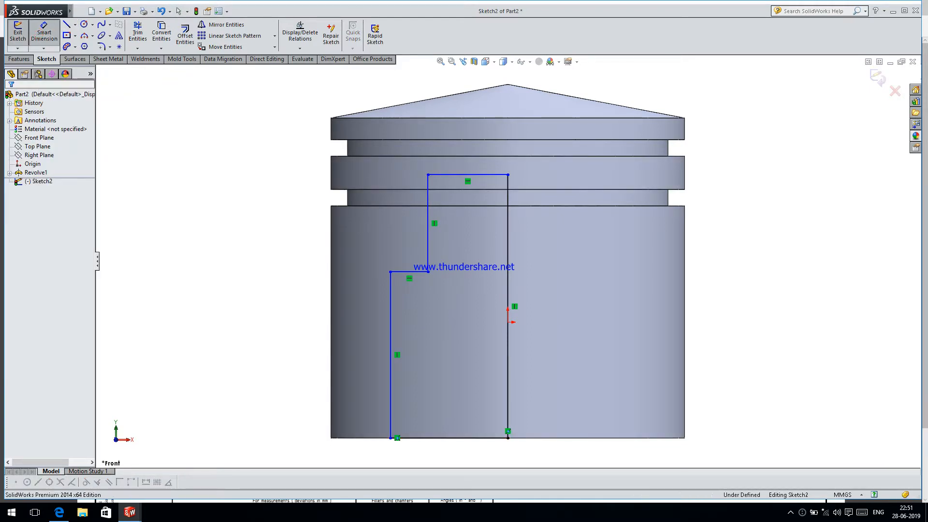
left_click(397, 438)
left_click(412, 458)
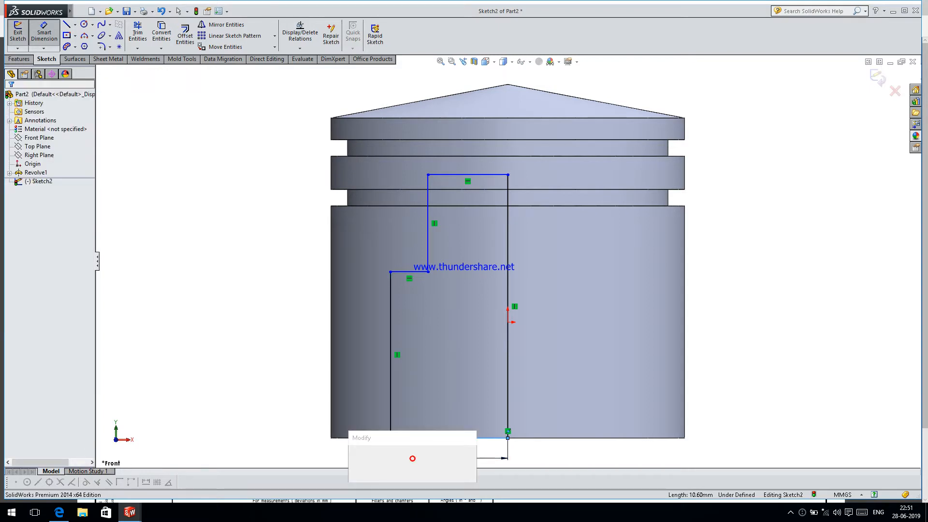
type("1")
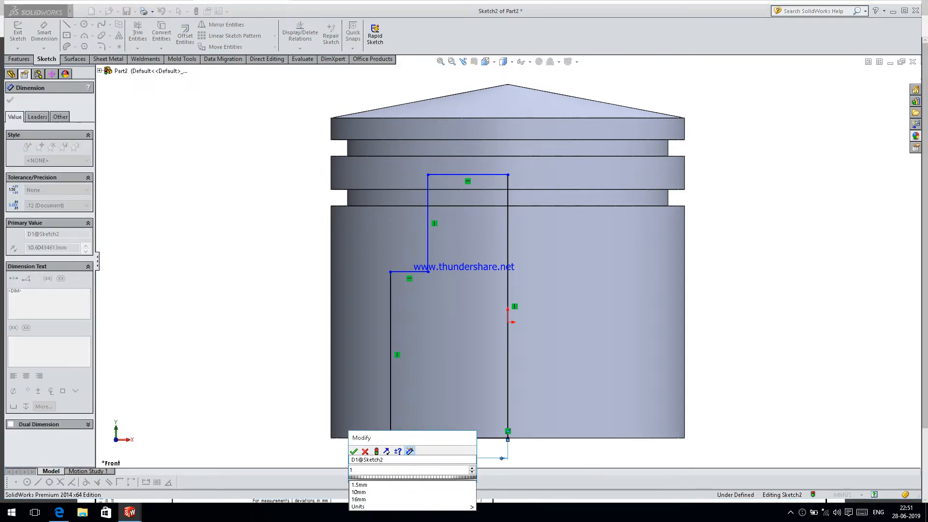
type("0")
key("Return")
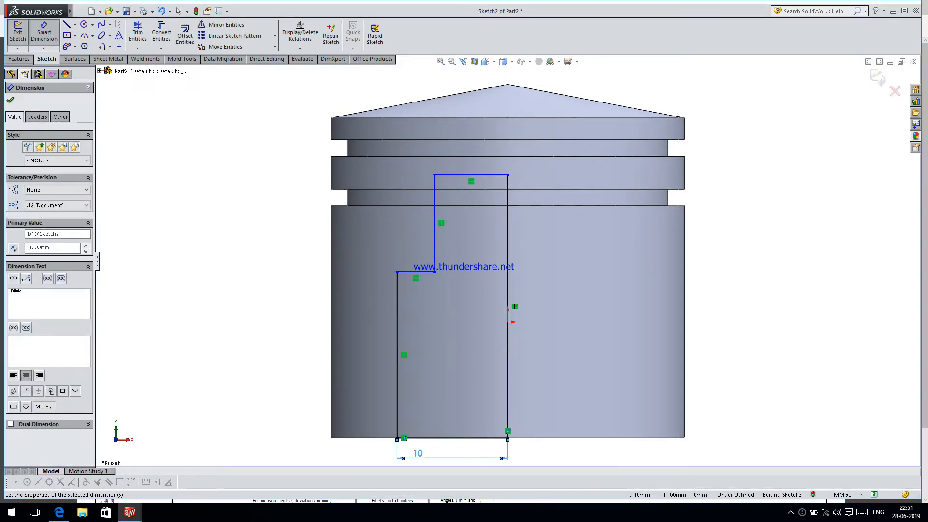
- Recheck the cavity diameters in the Piston.pdf drawing and set the profile's bottom edge dimension to 13 mm
left_click(57, 515)
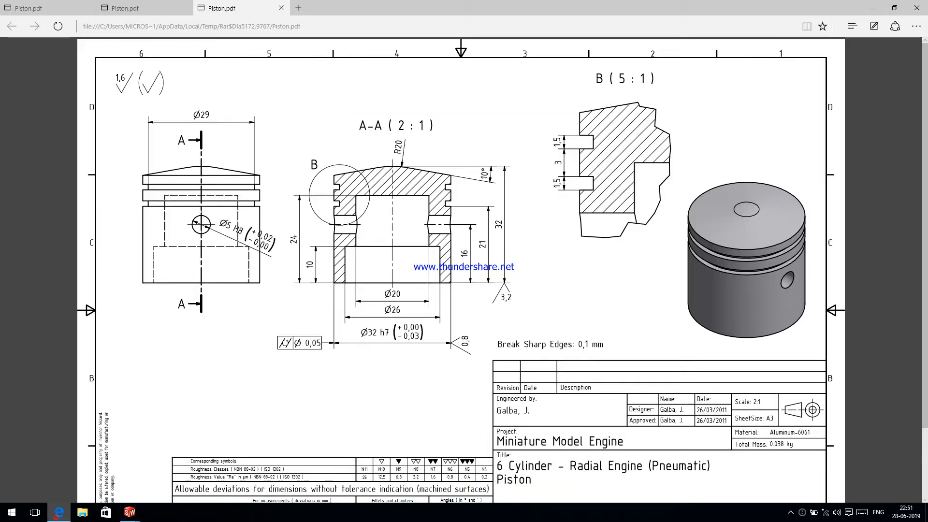
left_click(56, 516)
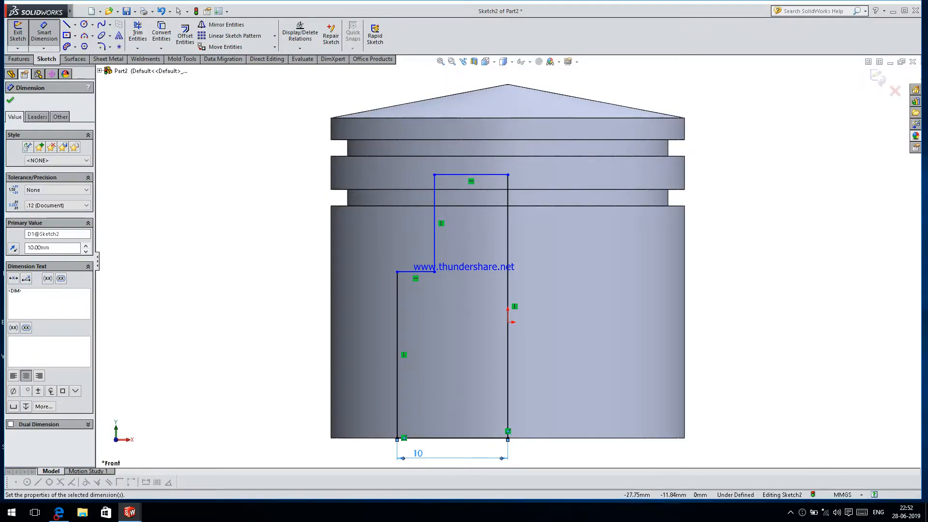
double_click(425, 455)
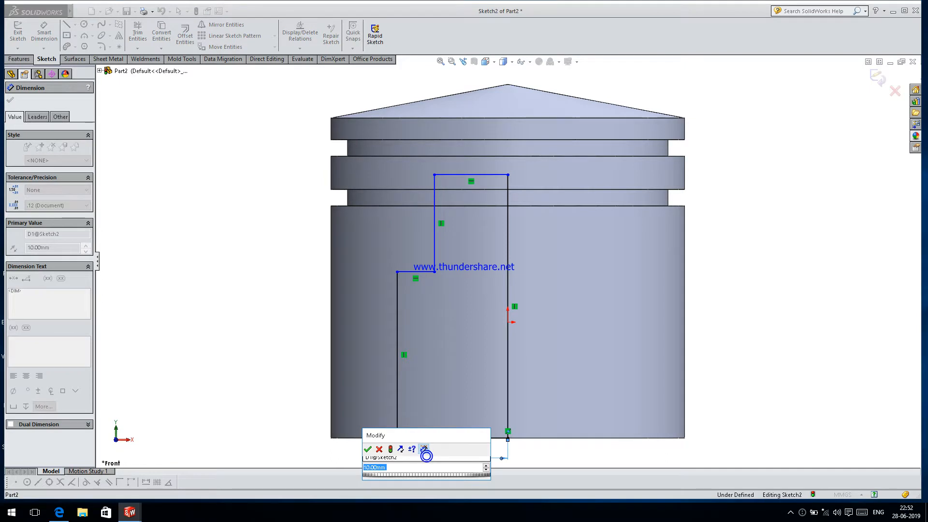
type("13")
key("Return")
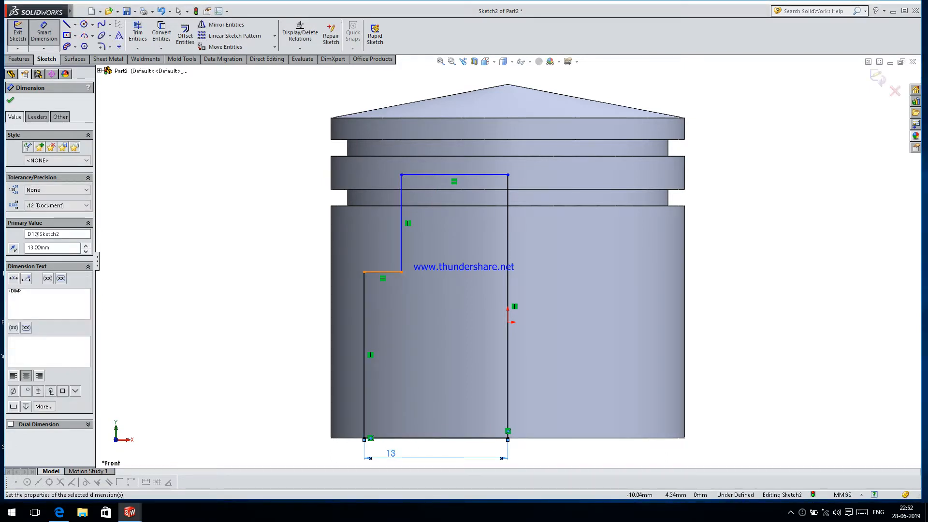
- Dimension the distance from the step's inner corner to the vertical centerline edge as 10 mm
left_click(401, 271)
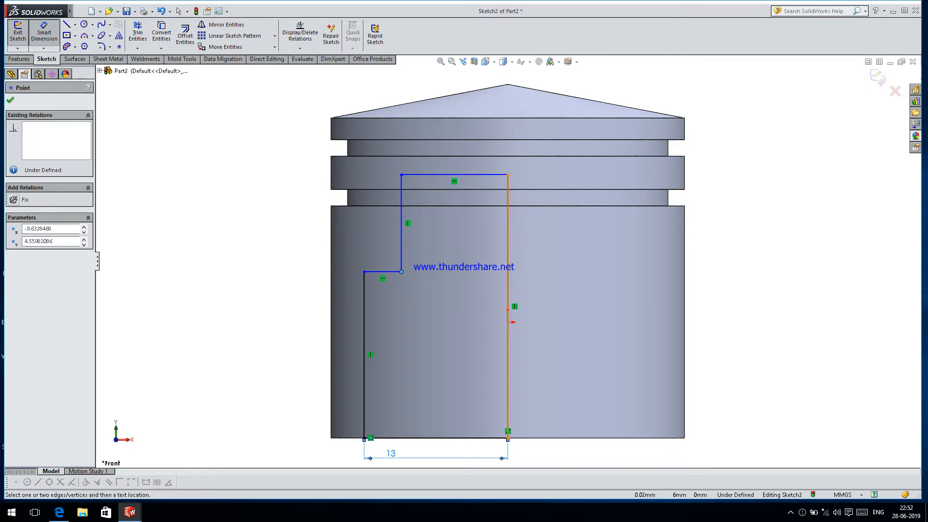
left_click(507, 256)
left_click(421, 334)
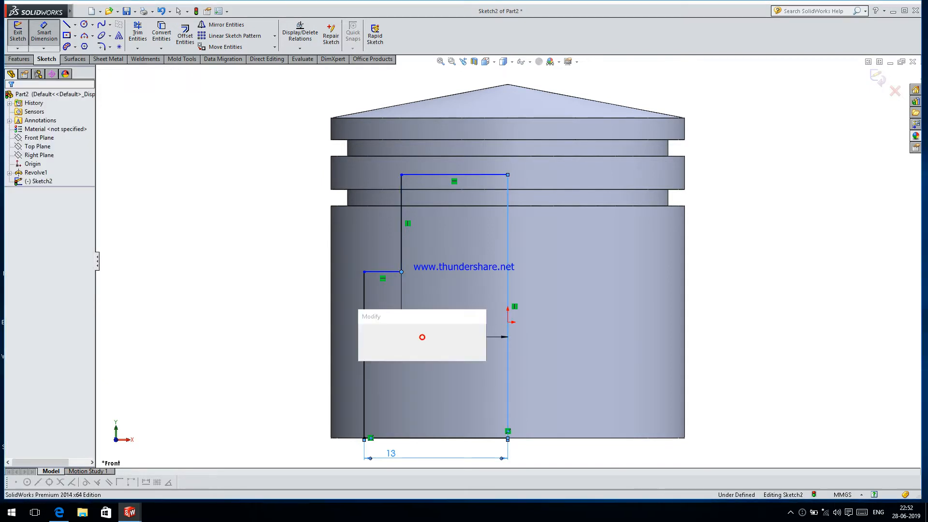
type("10")
key("Return")
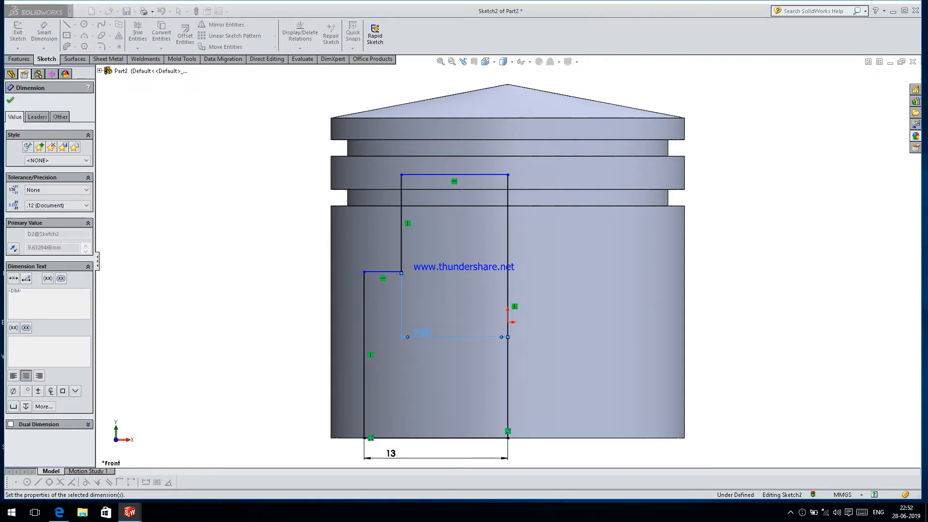
- Dimension the outer vertical line of the profile's wide lower section as 10 mm high
left_click(364, 355)
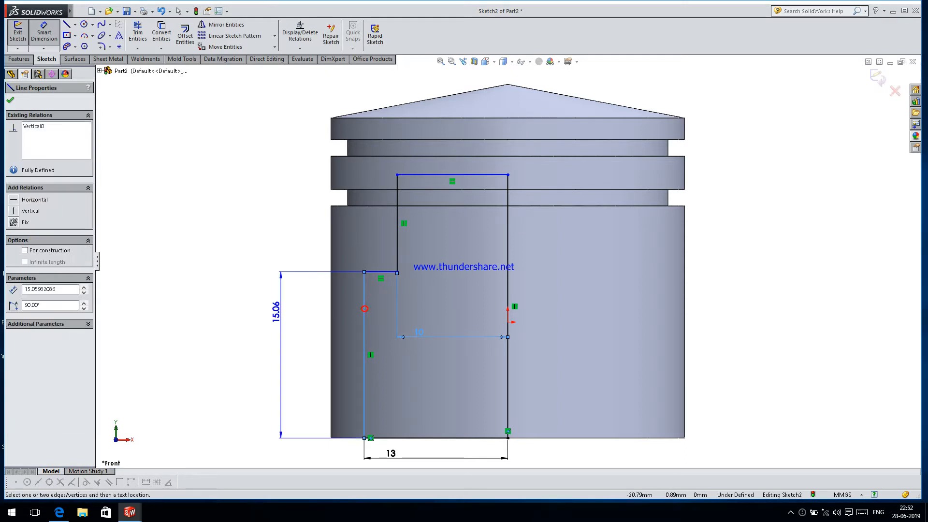
left_click(254, 311)
type("10")
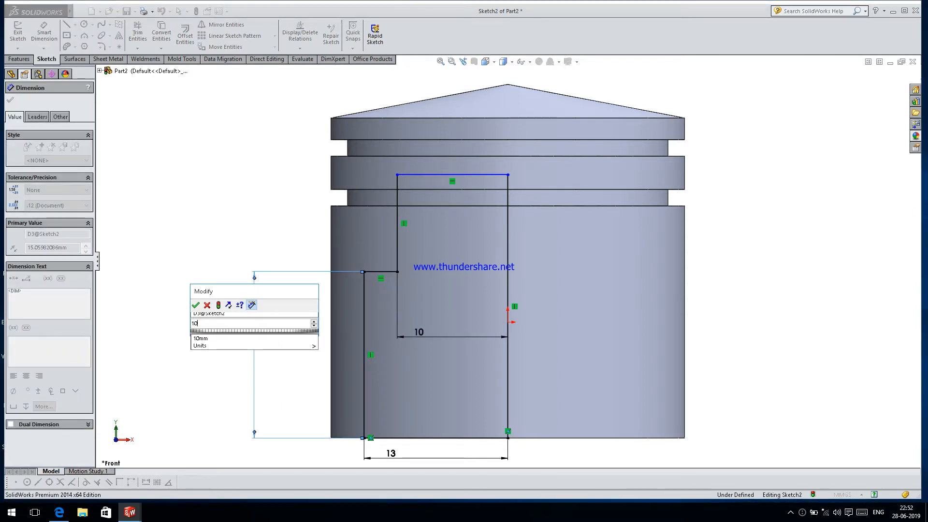
key("Return")
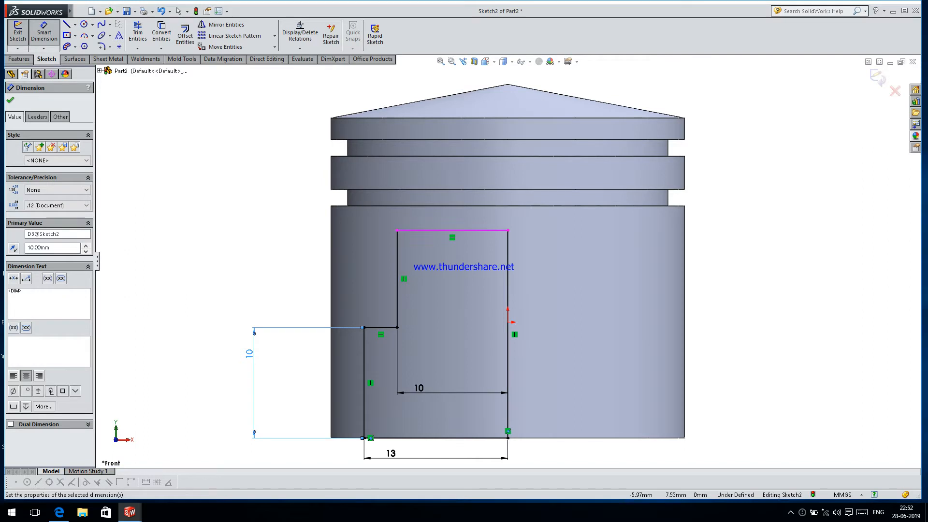
- Dimension the cavity profile's overall height from its bottom outer corner to its upper corner as 21 mm
left_click(397, 231)
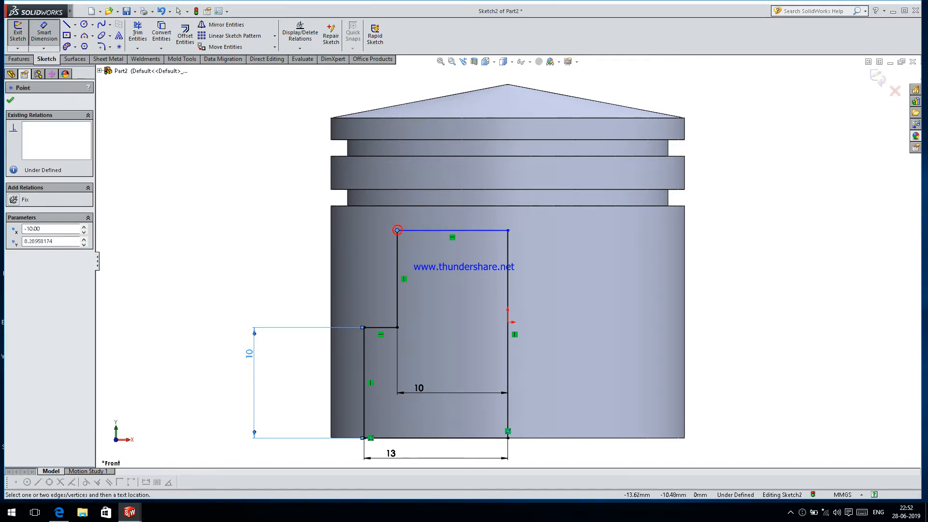
left_click(364, 438)
left_click(187, 367)
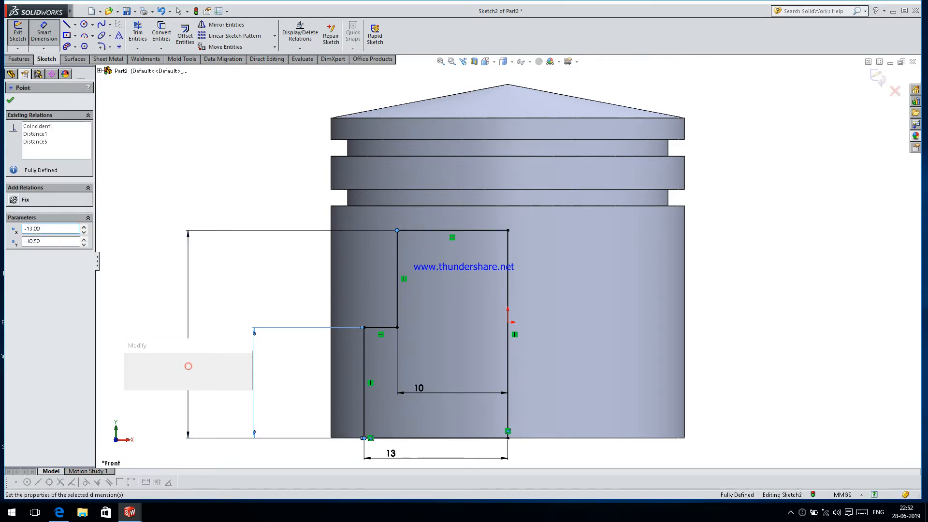
type("21")
key("Return")
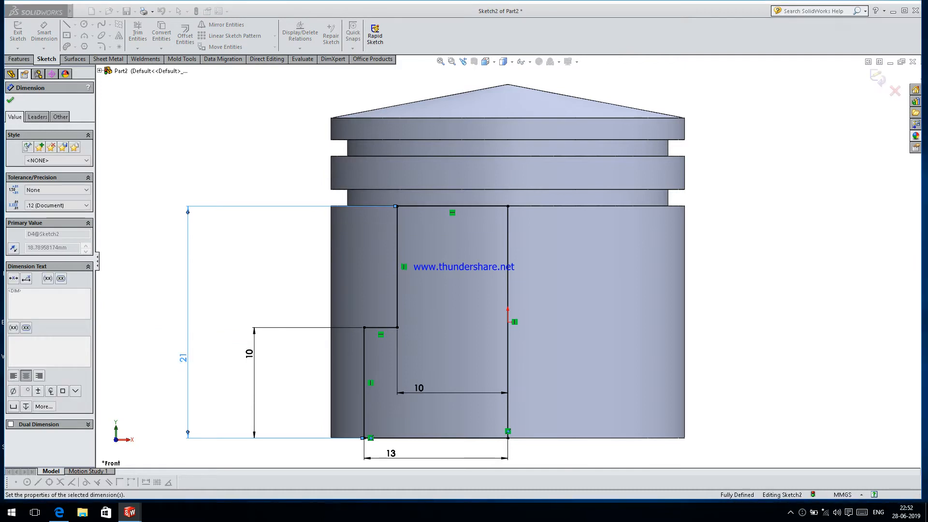
left_click(11, 100)
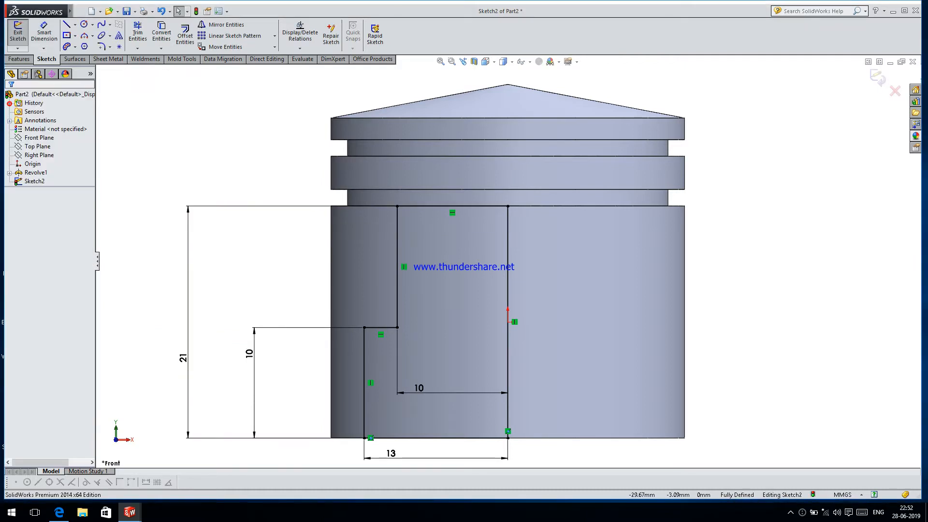
- Cut the stepped cavity out of the piston with a 360-degree Revolved Cut about the profile's vertical centerline edge
left_click(18, 58)
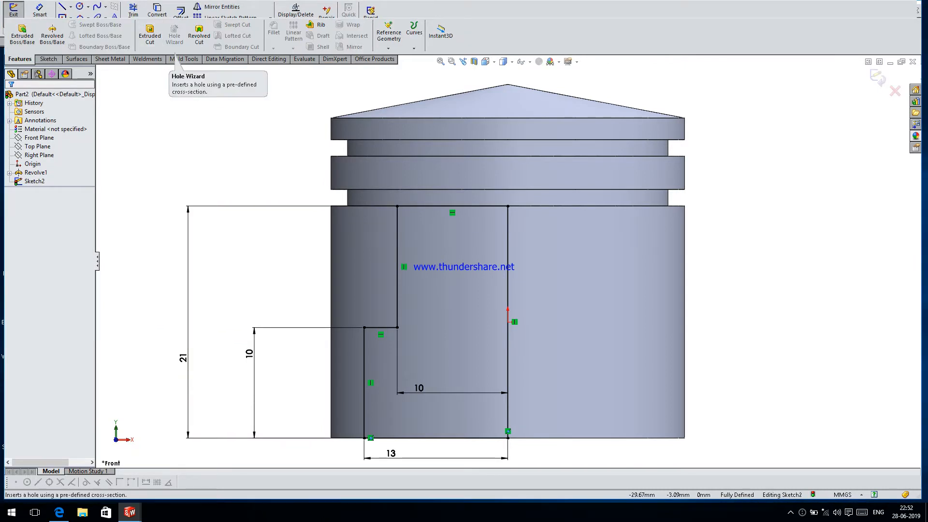
left_click(199, 36)
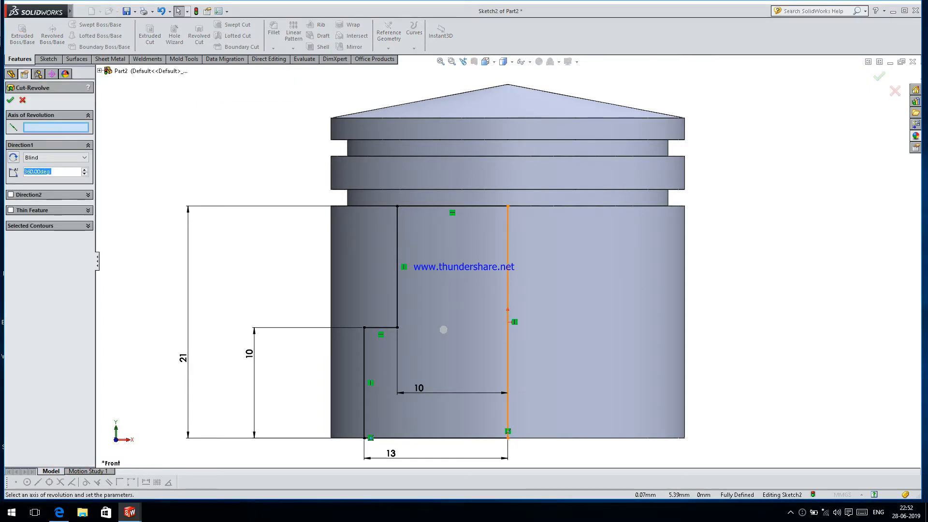
left_click(508, 263)
key("Return")
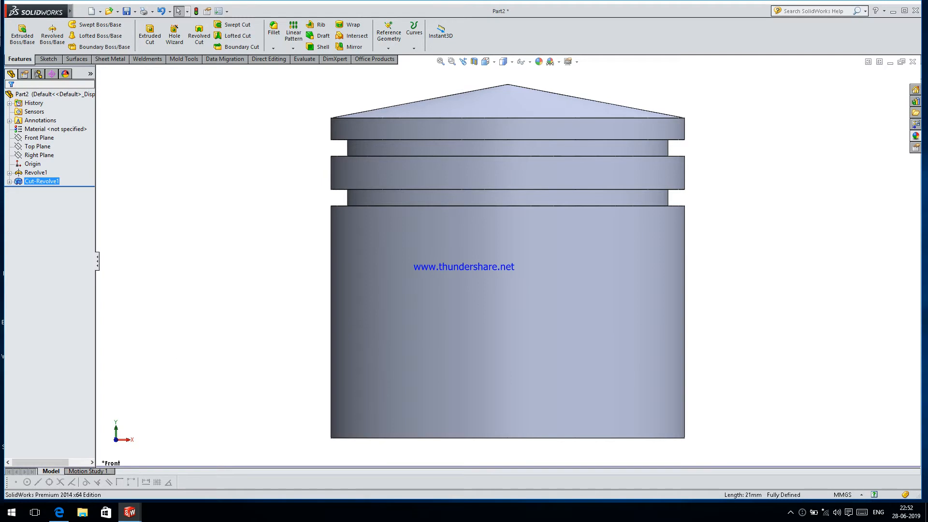
- Consult the Piston.pdf drawing for the diameter and height of the cross hole, and return to the part model
mouse_move(574, 306)
middle_mouse_down()
mouse_move(571, 256)
mouse_move(591, 193)
mouse_move(541, 247)
mouse_move(517, 319)
mouse_move(543, 333)
mouse_move(563, 275)
mouse_move(555, 307)
middle_mouse_up()
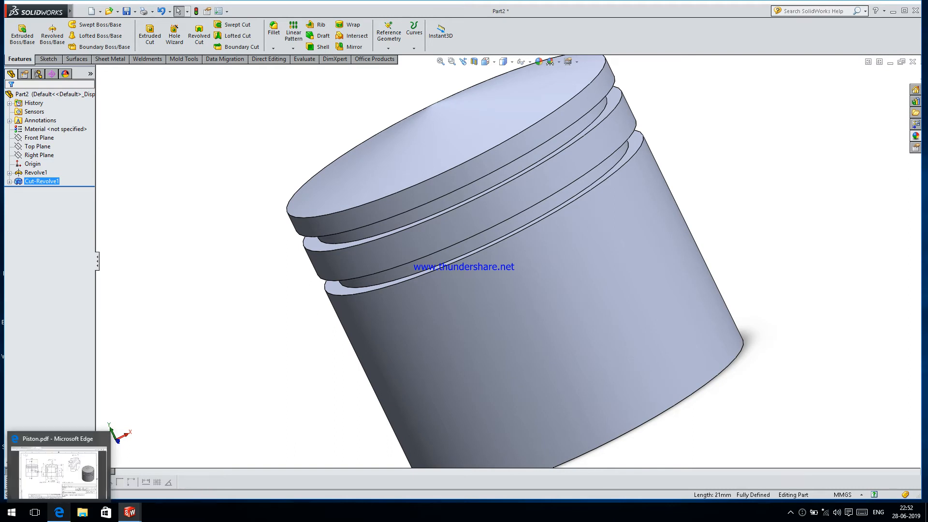
left_click(59, 512)
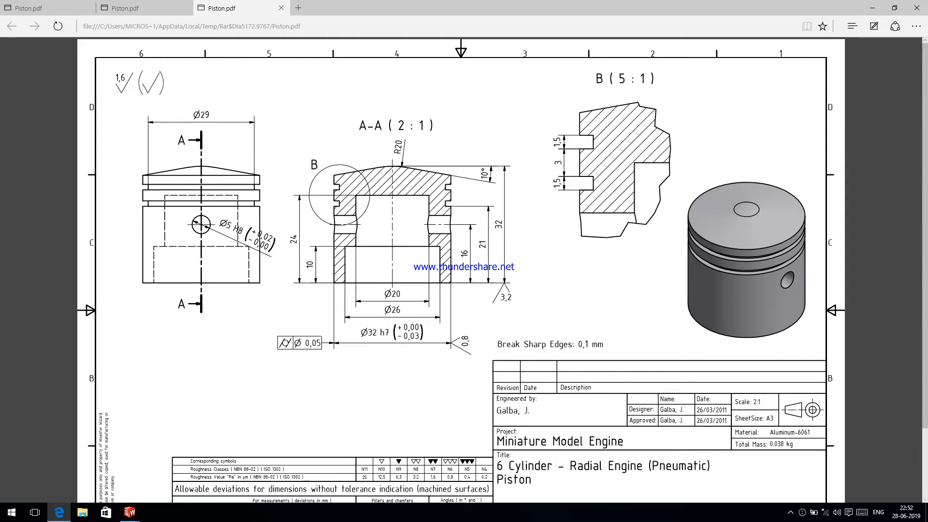
left_click(129, 512)
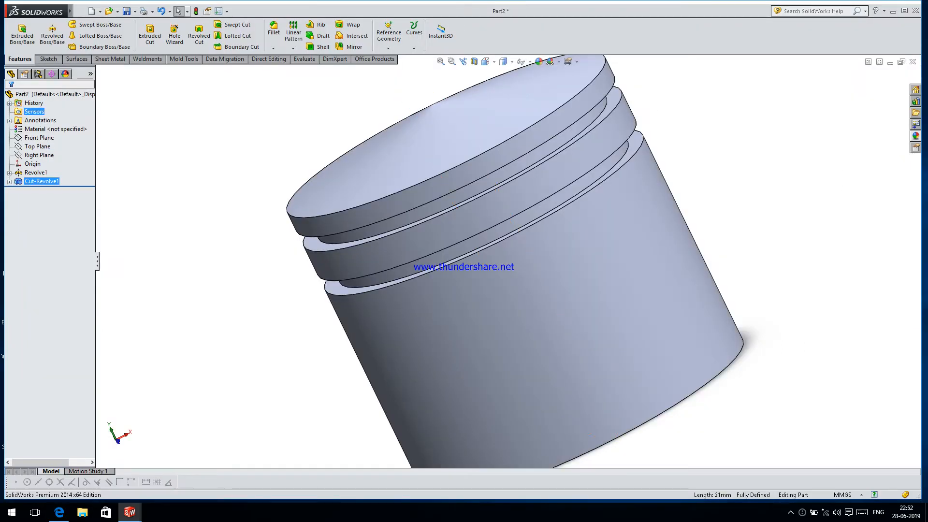
left_click(38, 146)
left_click(35, 135)
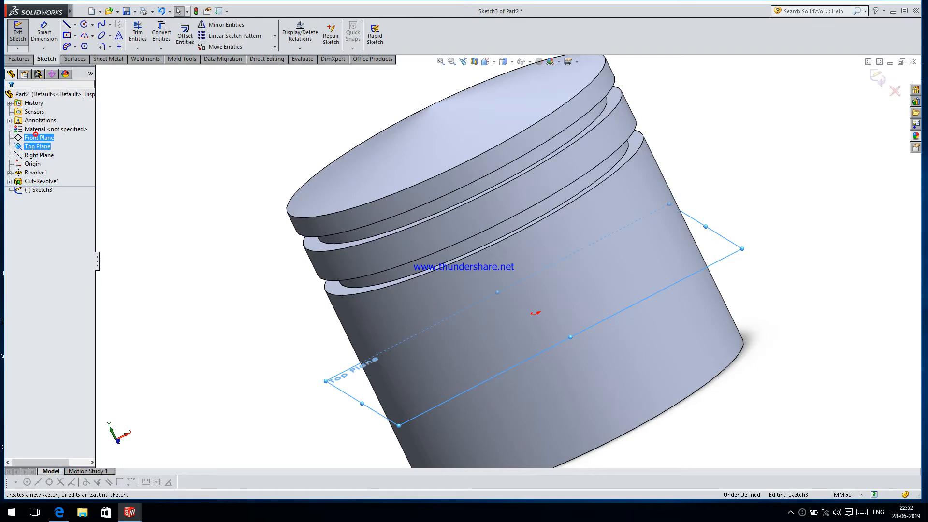
left_click(36, 137)
left_click(43, 123)
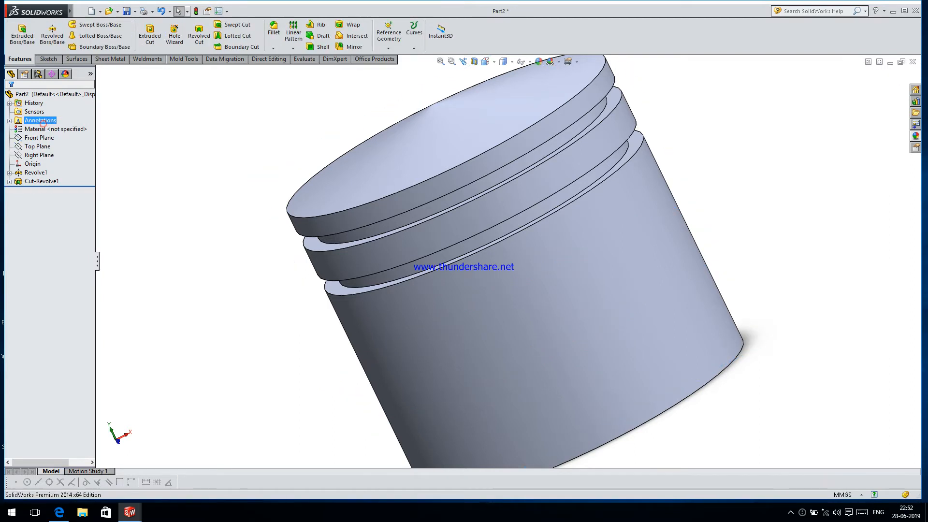
- Sketch a circle about 5 mm in diameter on the Front Plane, centered about 4 mm directly above the origin
left_click(39, 137)
left_click(50, 123)
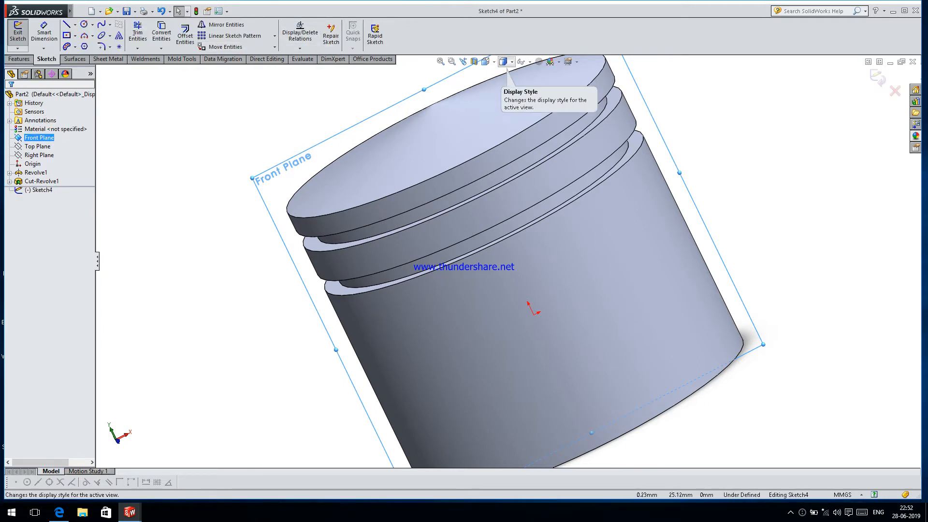
left_click(484, 61)
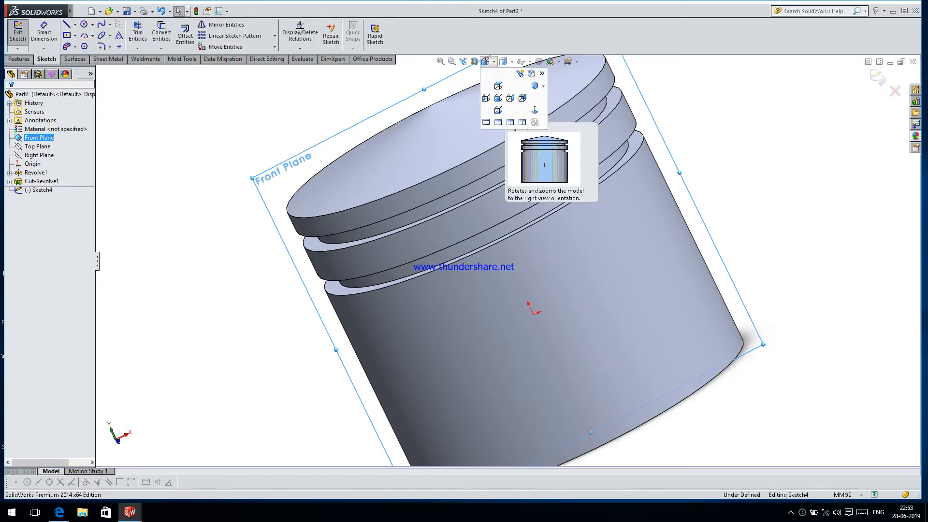
left_click(535, 110)
left_click(84, 24)
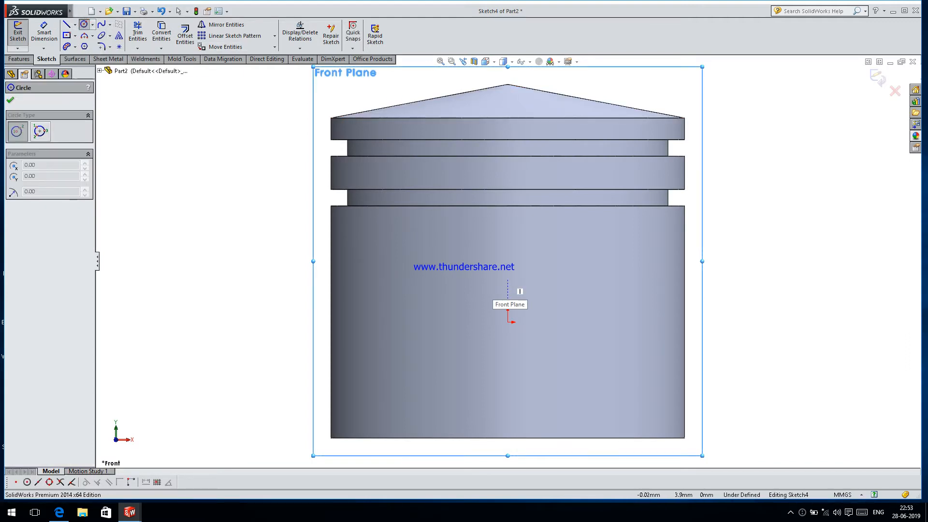
left_click(507, 277)
left_click(507, 304)
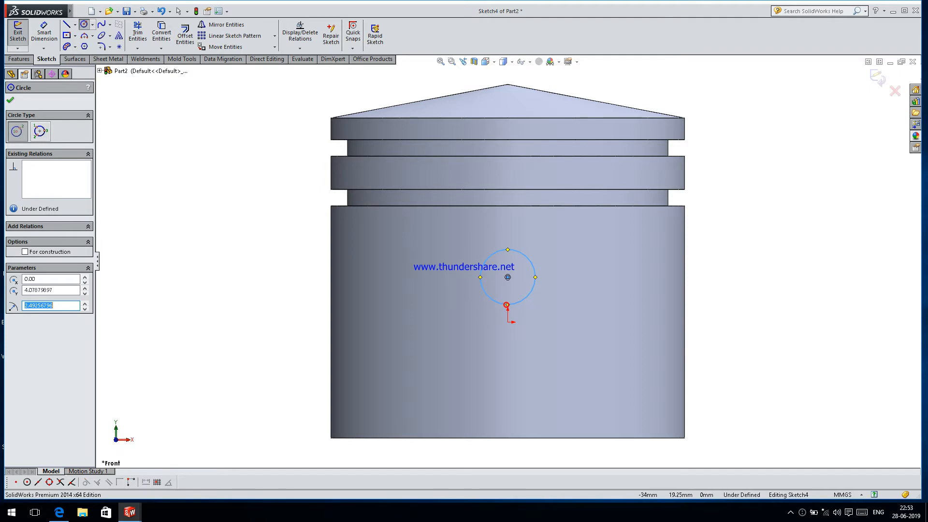
- Dimension the circle's diameter as 5 mm
left_click(46, 30)
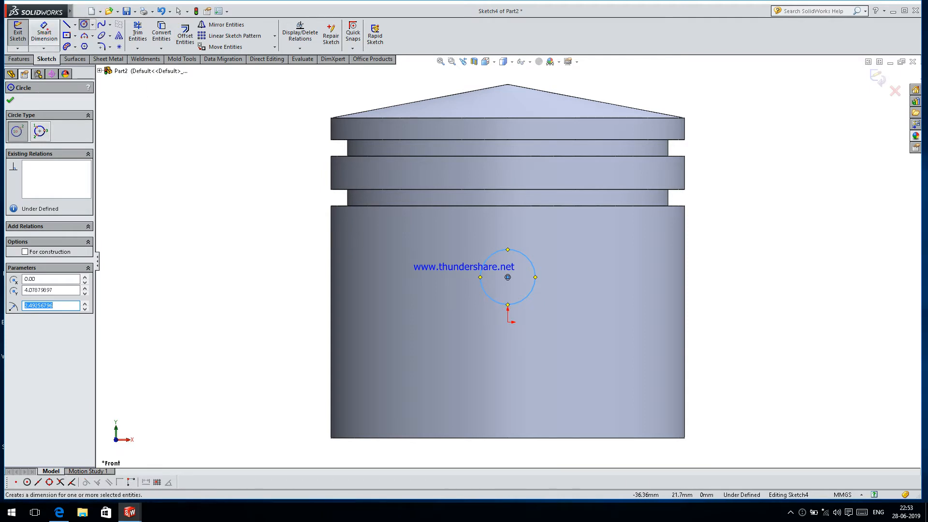
left_click(533, 274)
left_click(566, 232)
type("5")
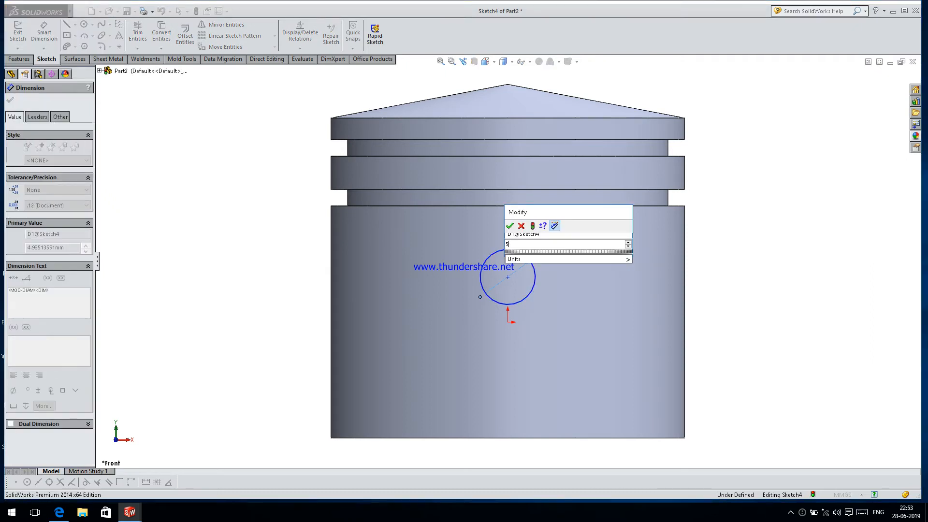
key("Return")
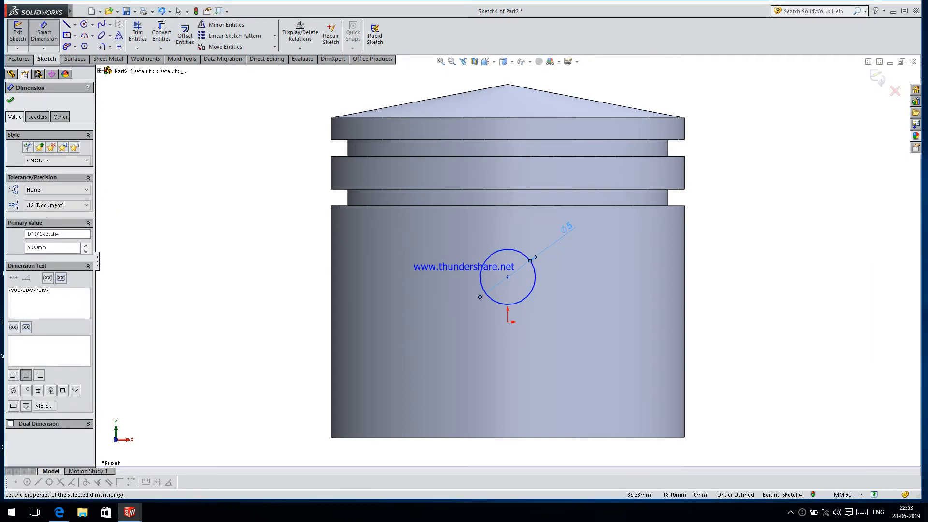
left_click(10, 100)
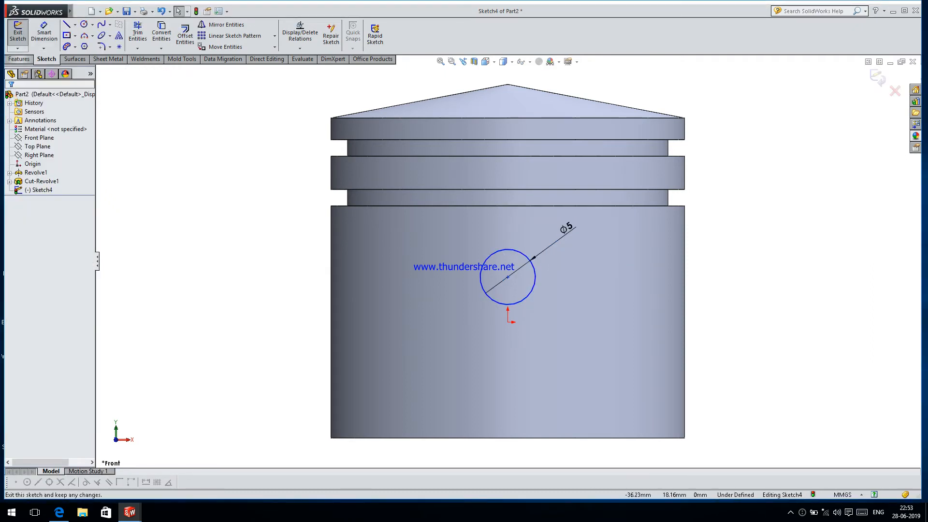
- Try to dimension the distance between the circle's center and the piston's bottom edge
left_click(19, 59)
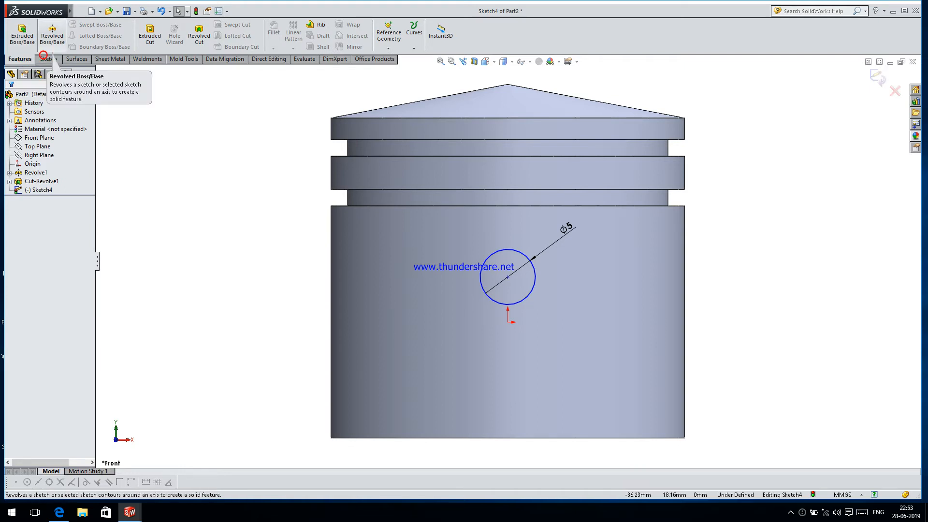
left_click(55, 60)
left_click(44, 32)
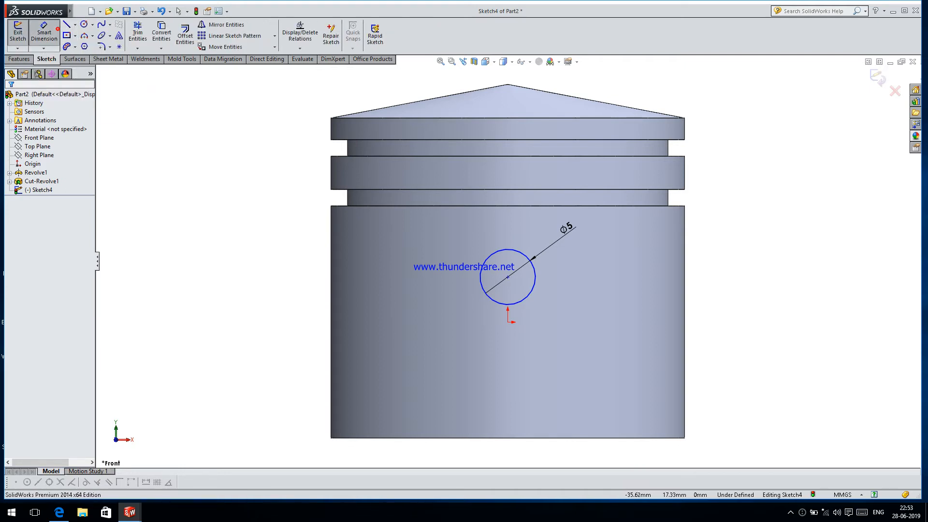
left_click(508, 277)
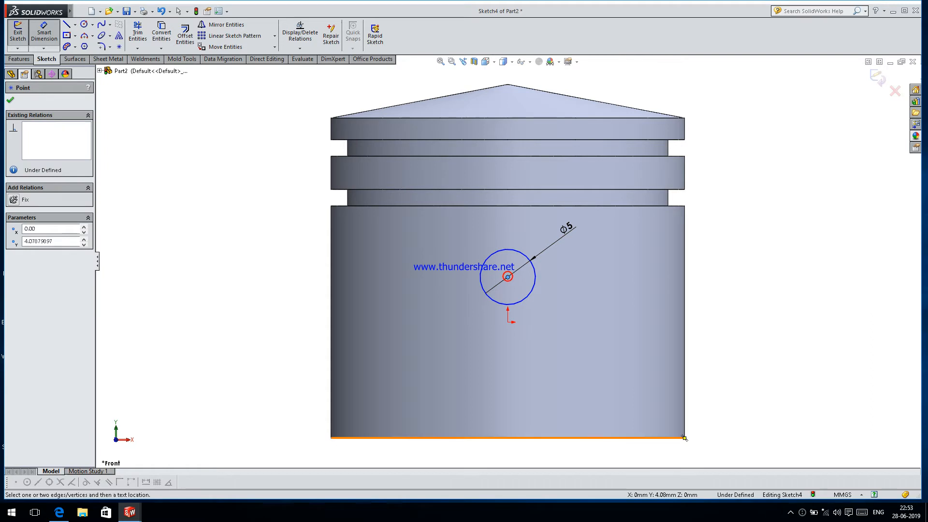
left_click(498, 438)
left_click(529, 258)
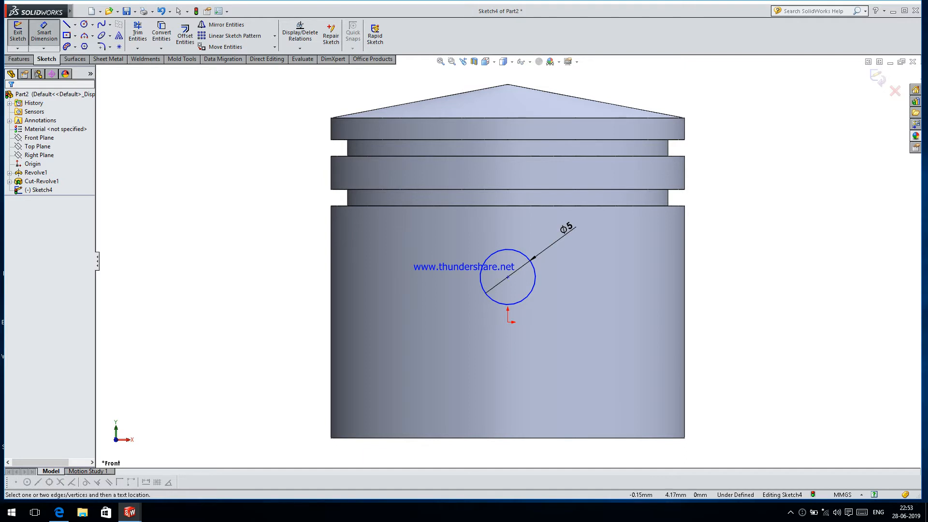
left_click(507, 277)
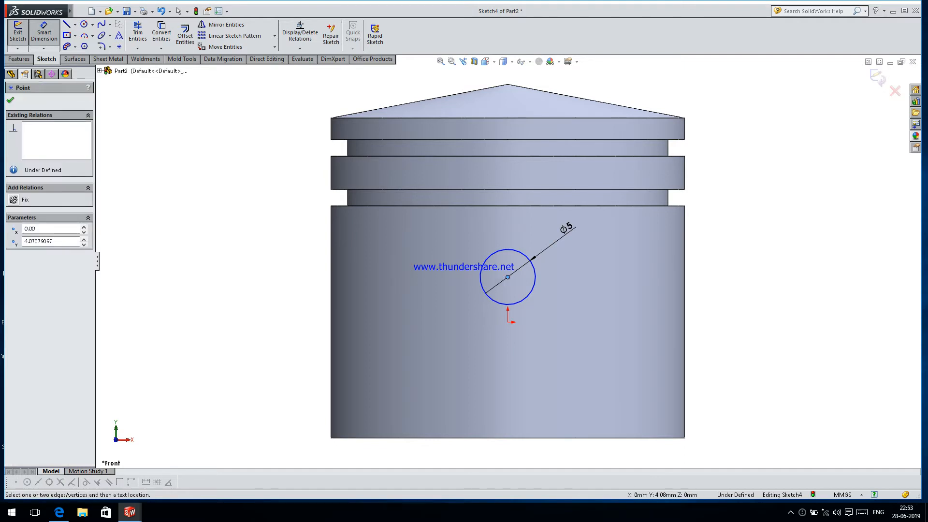
left_click(565, 438)
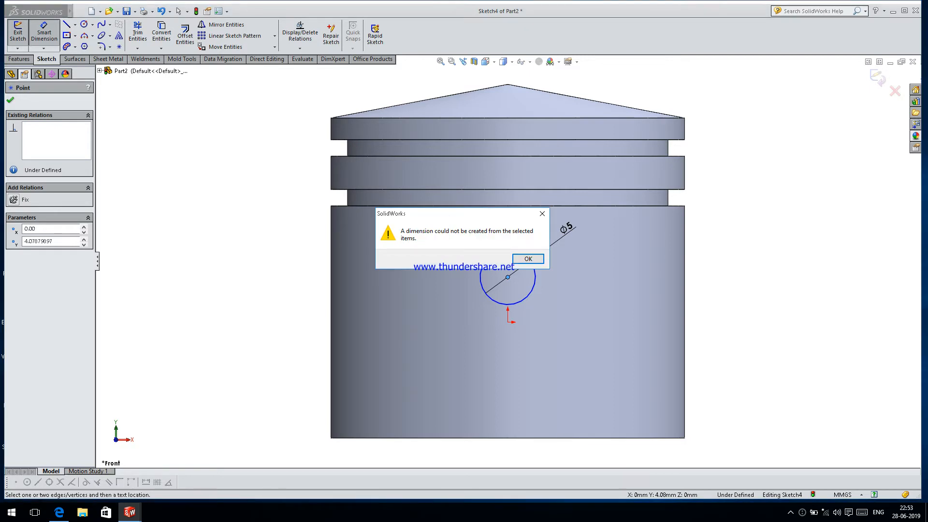
left_click(532, 258)
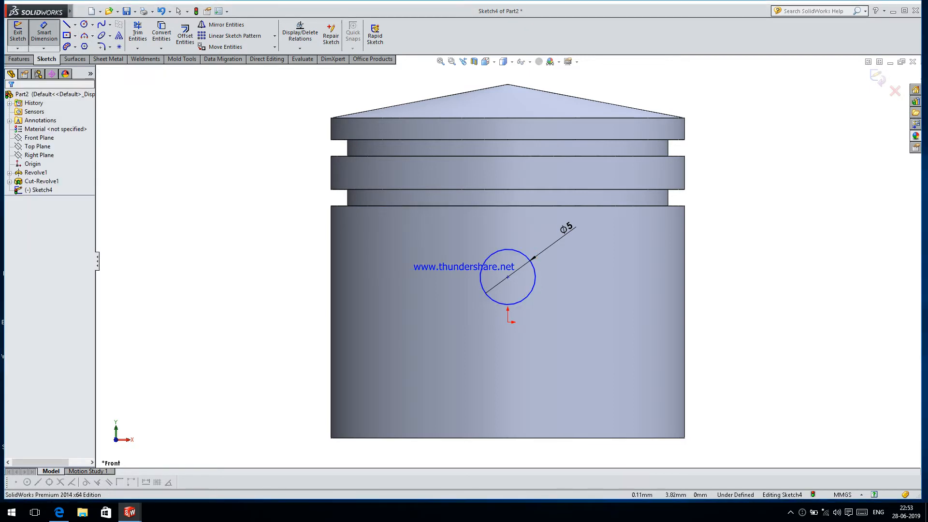
- Dimension the height of the circle's center above the piston's bottom edge as 16 mm
left_click(508, 277)
left_click(485, 437)
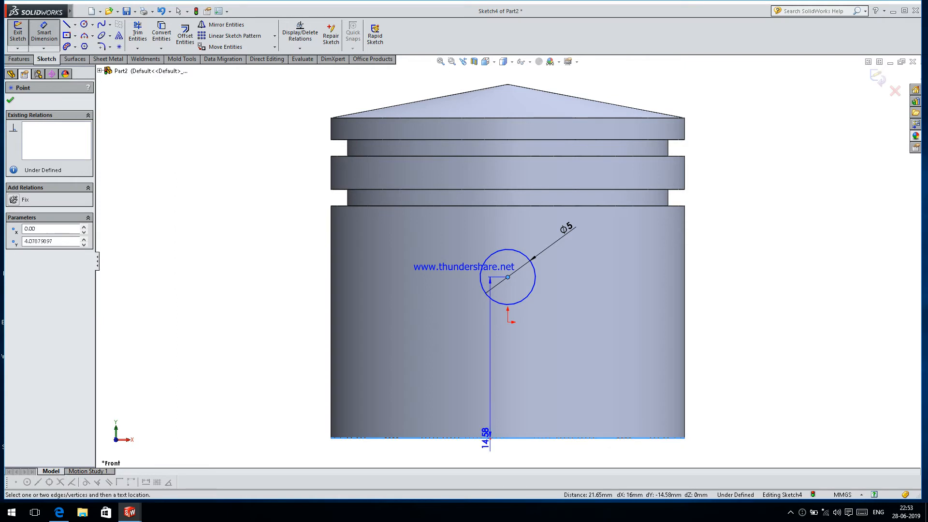
left_click(220, 341)
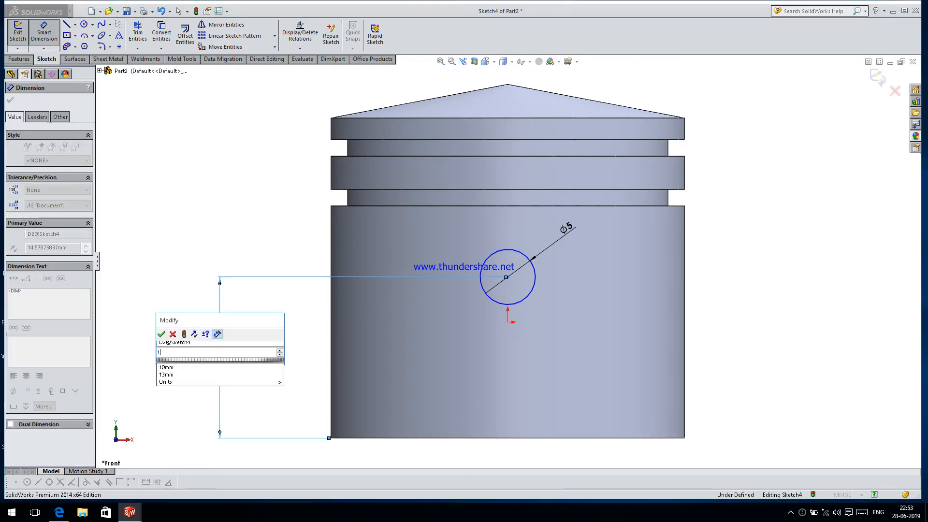
type("16")
key("Return")
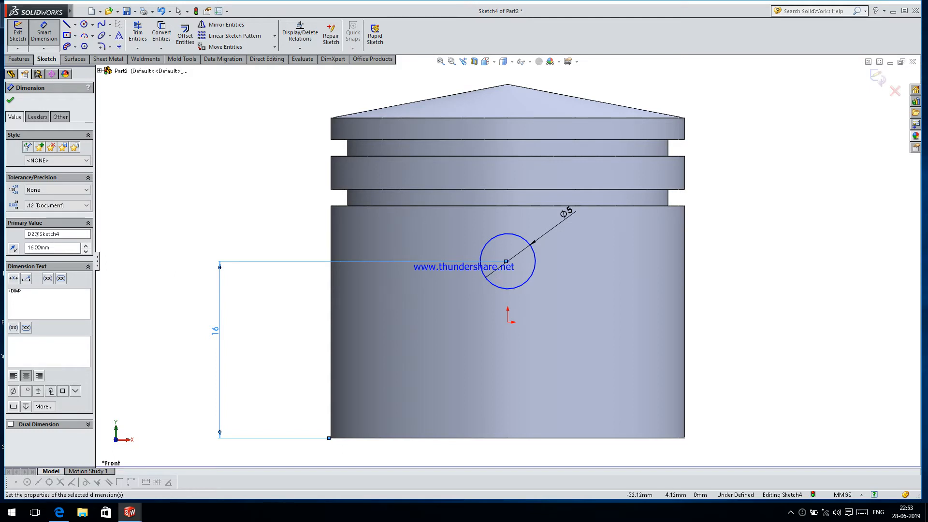
- Cut the circle through both piston walls with an Extruded Cut, using the Mid Plane end condition and a 50 mm depth
left_click(20, 59)
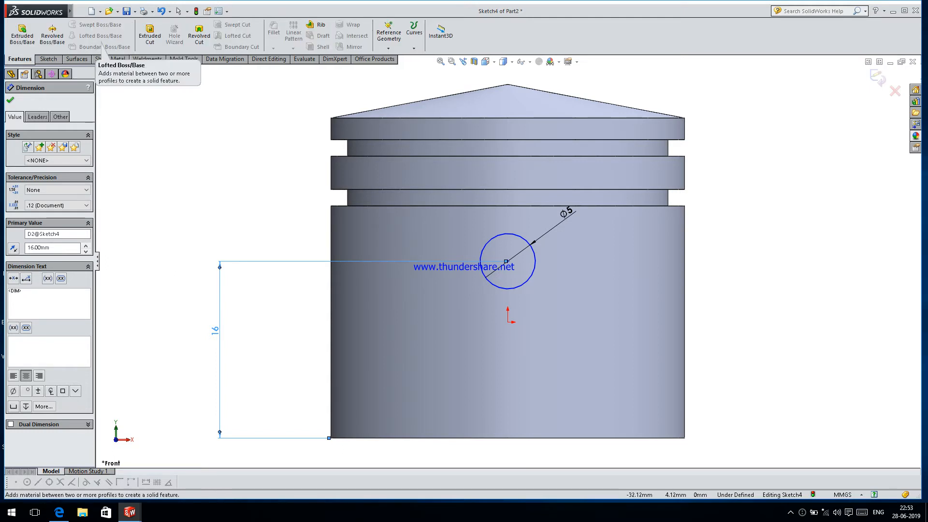
left_click(150, 35)
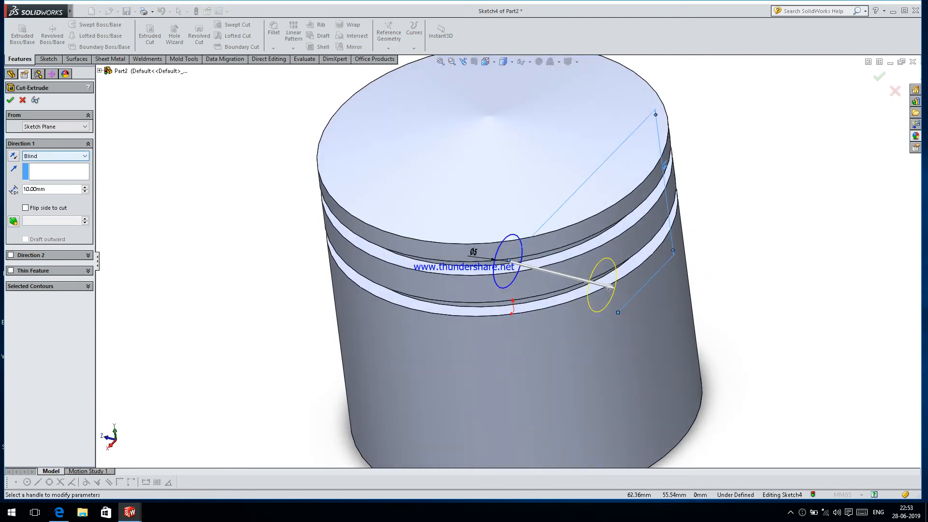
left_click(55, 156)
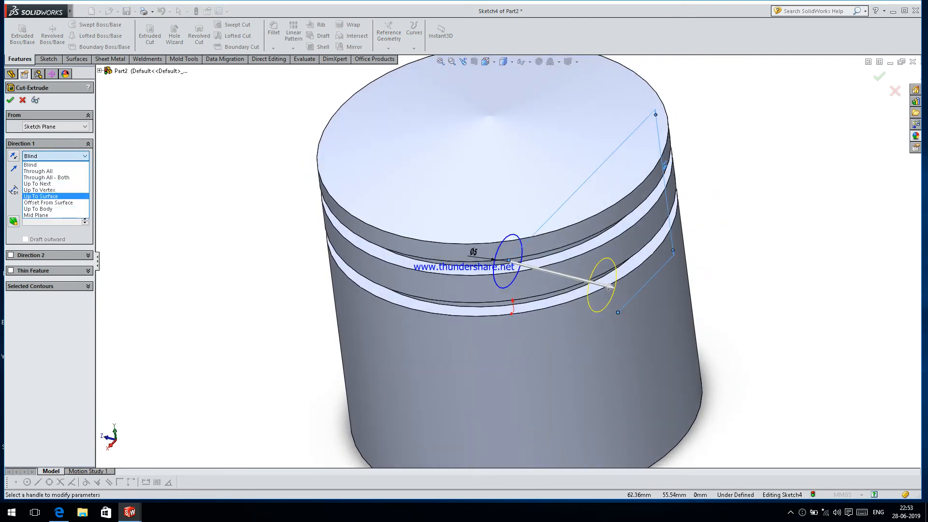
left_click(55, 215)
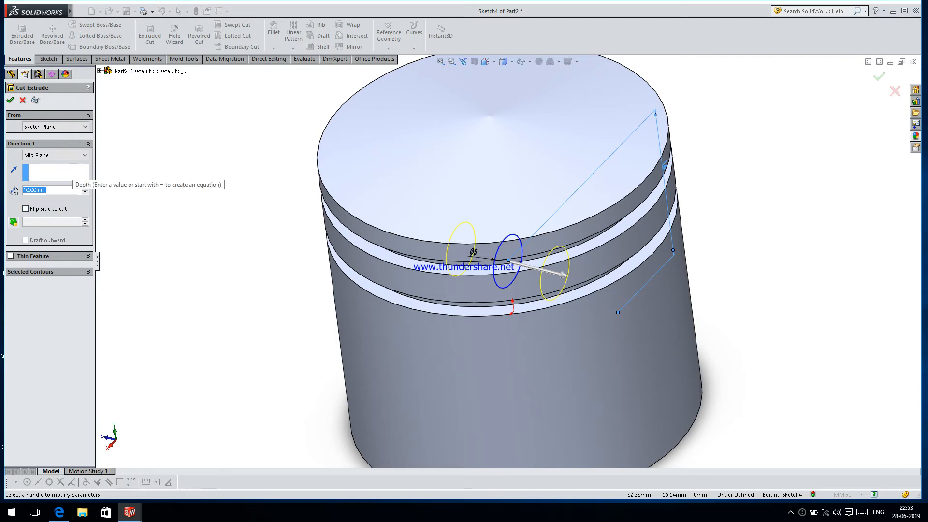
left_click(85, 187)
left_click(85, 187)
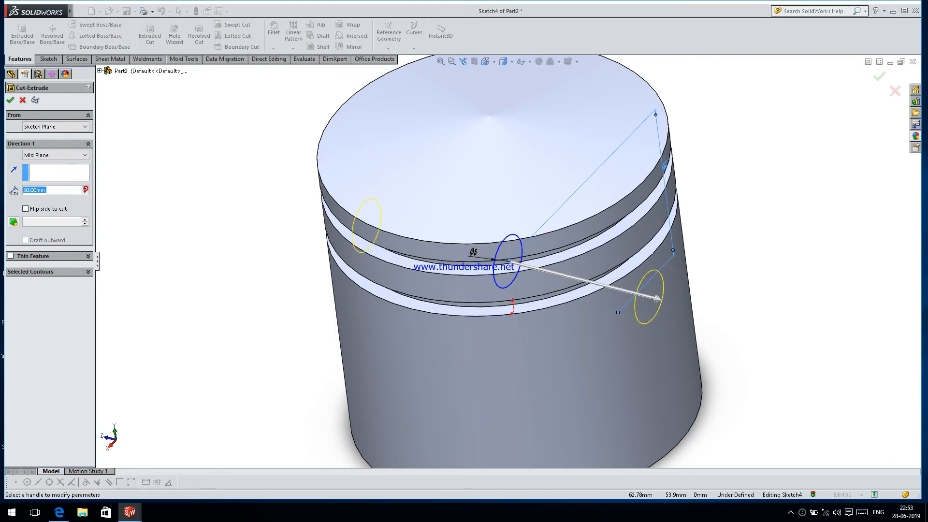
left_click(85, 188)
left_click(85, 187)
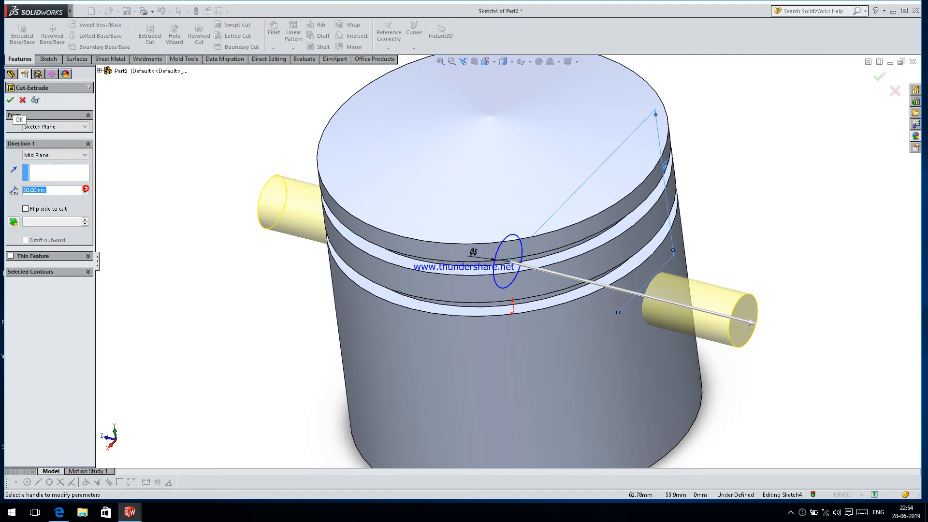
left_click(10, 100)
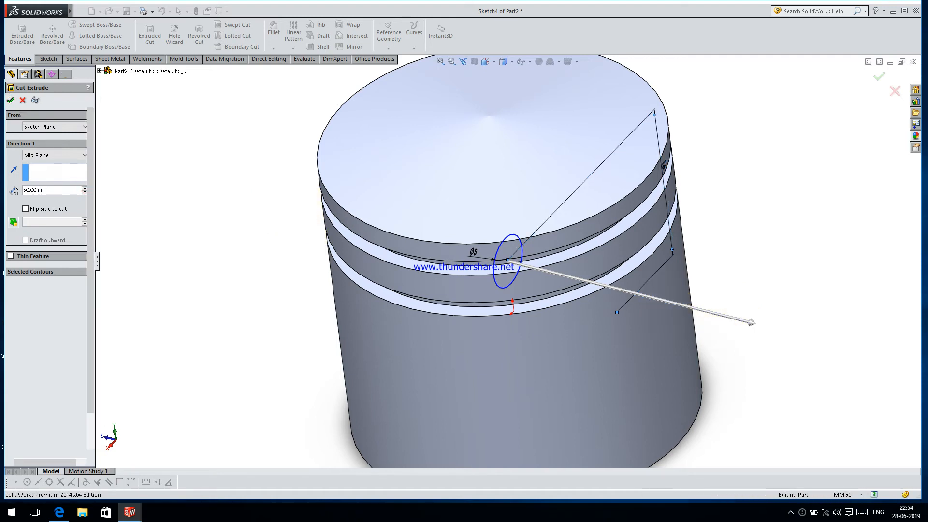
- Assign the 6061 Alloy material from the Aluminium Alloys category to the piston
middle_click_drag(432, 312, 429, 244)
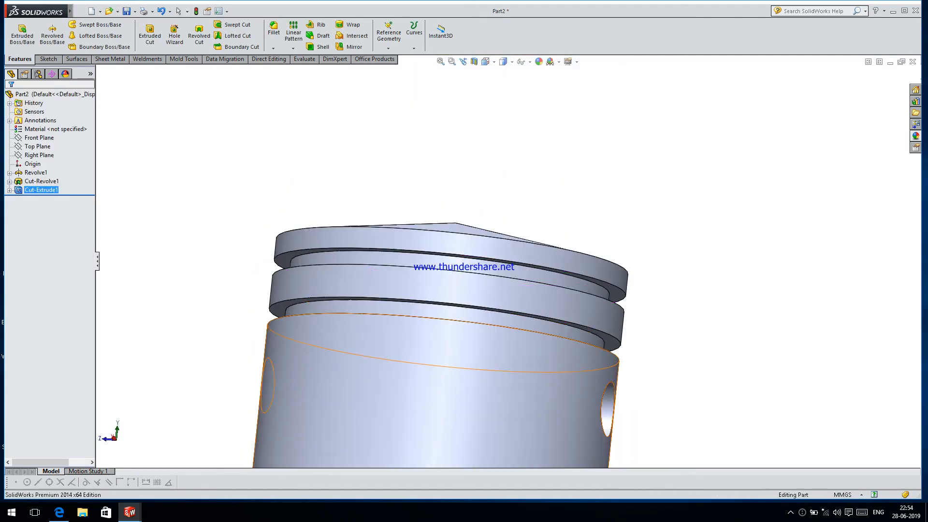
scroll(432, 338, "up", 8)
middle_click_drag(431, 338, 473, 331)
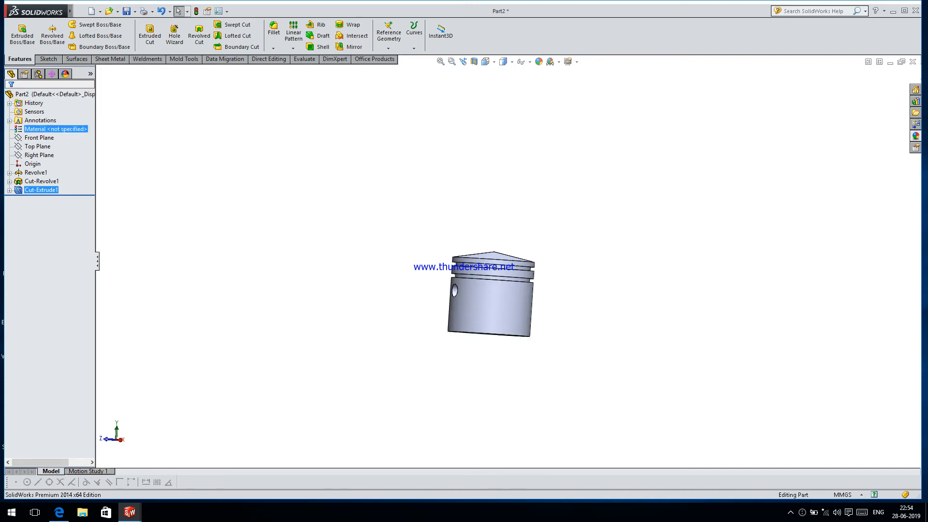
right_click(69, 129)
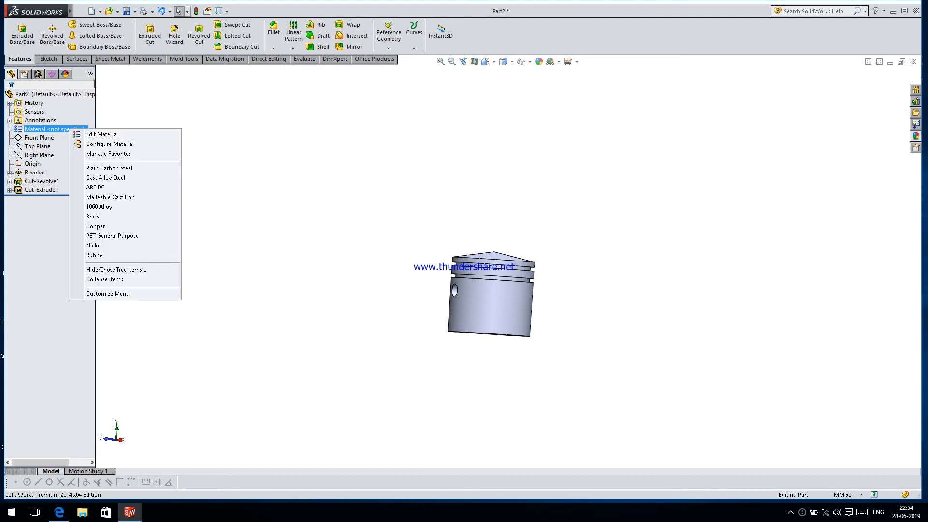
left_click(90, 134)
scroll(344, 254, "down", 6)
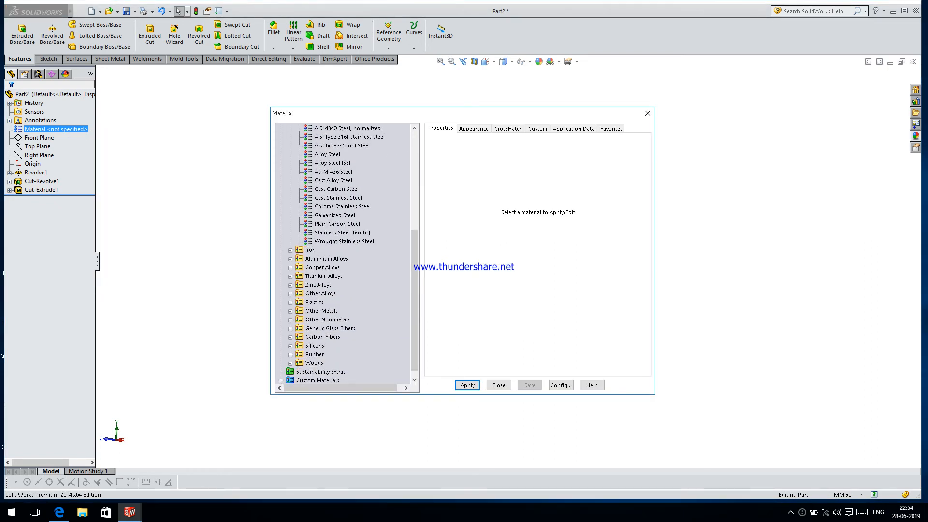
left_click(290, 259)
scroll(289, 259, "down", 5)
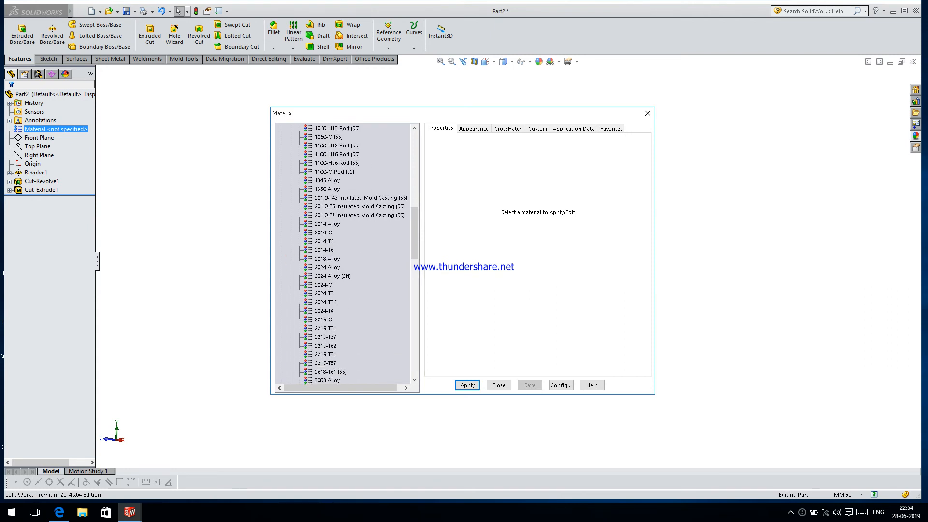
scroll(310, 312, "down", 8)
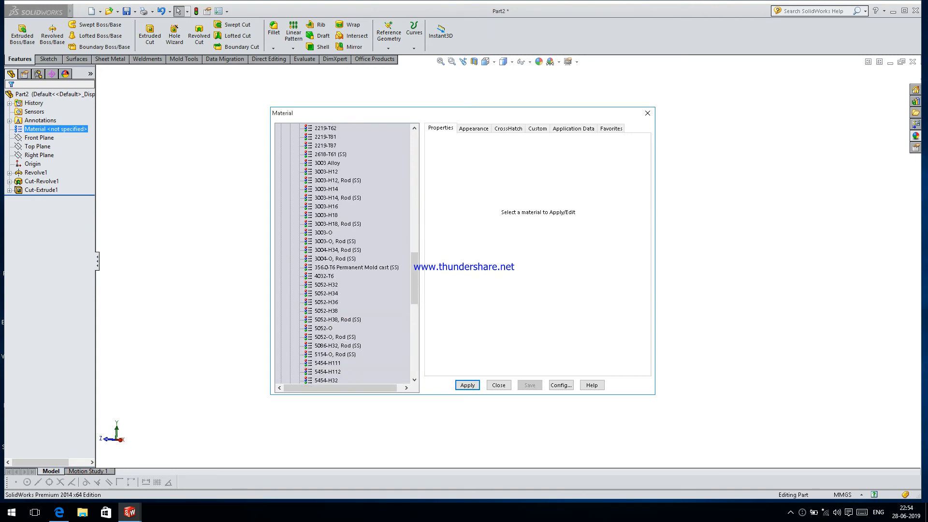
scroll(314, 309, "down", 2)
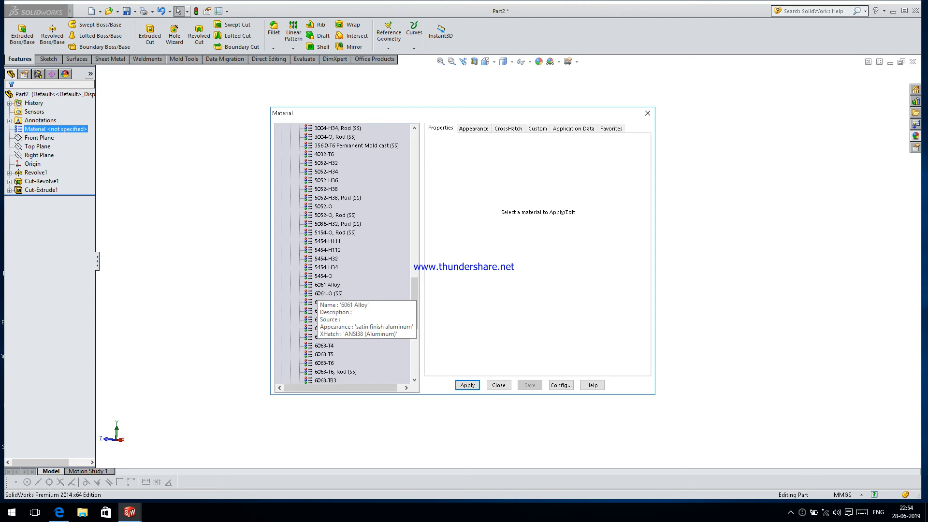
left_click(317, 284)
left_click(468, 386)
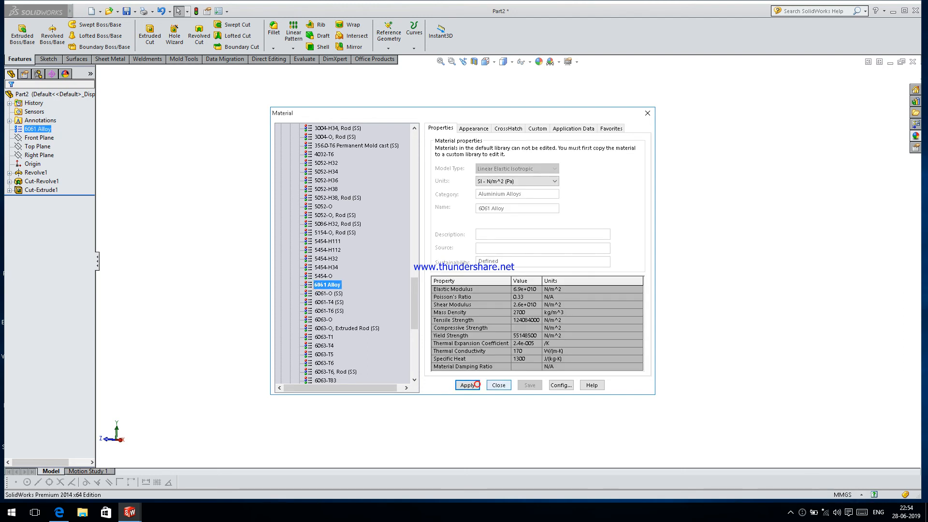
left_click(499, 385)
- Apply the polished aluminum appearance to the whole piston part
middle_click_drag(490, 297, 501, 328)
left_click(538, 62)
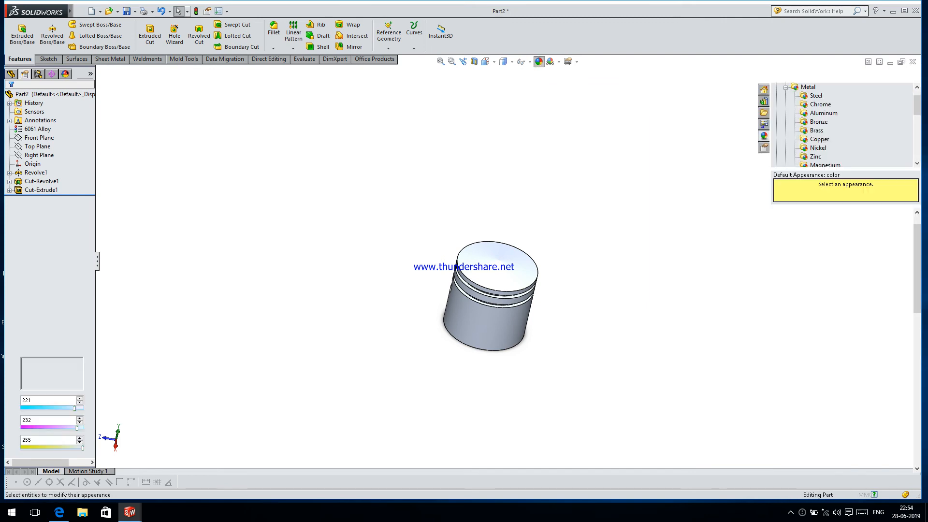
left_click(816, 283)
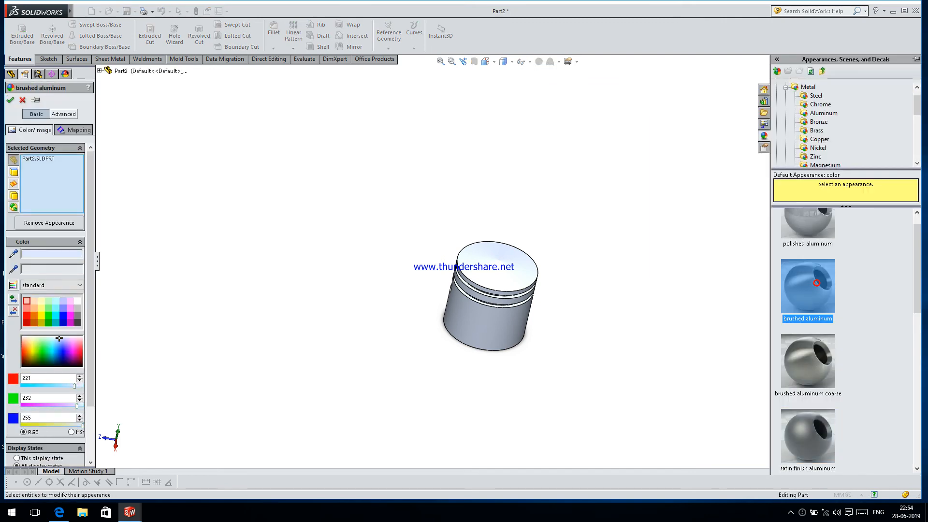
left_click(808, 226)
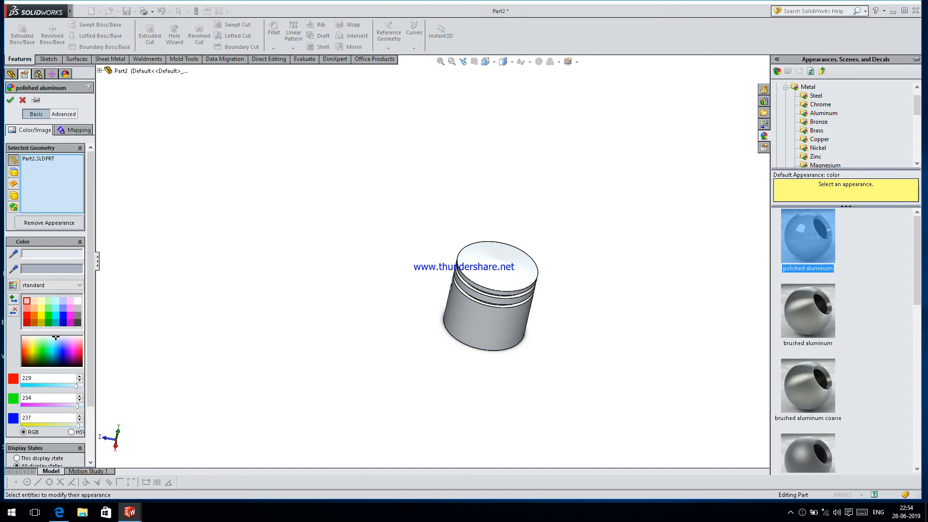
left_click(10, 100)
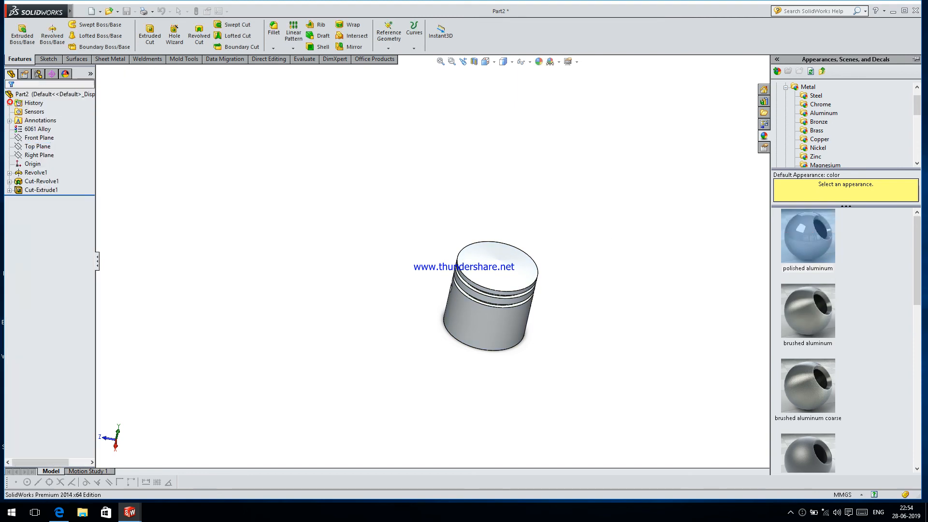
middle_click_drag(488, 318, 503, 300)
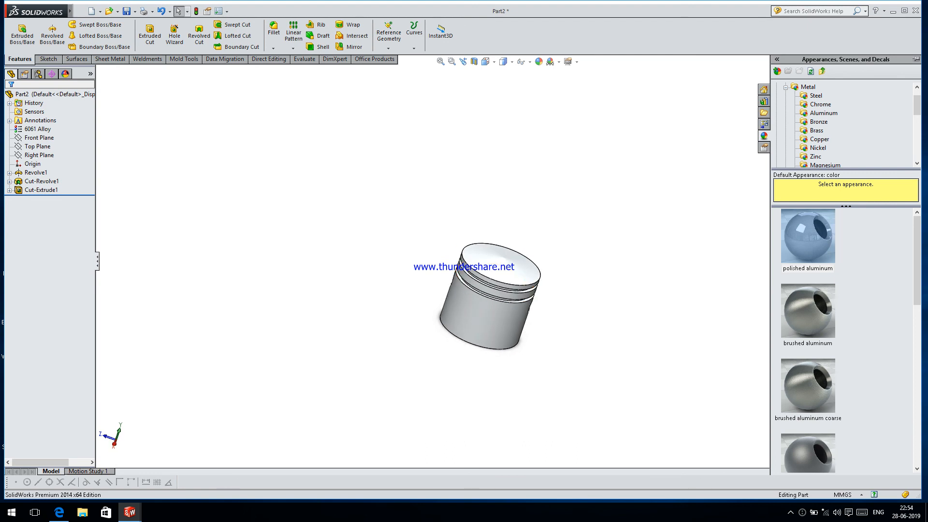
middle_click_drag(505, 306, 477, 304)
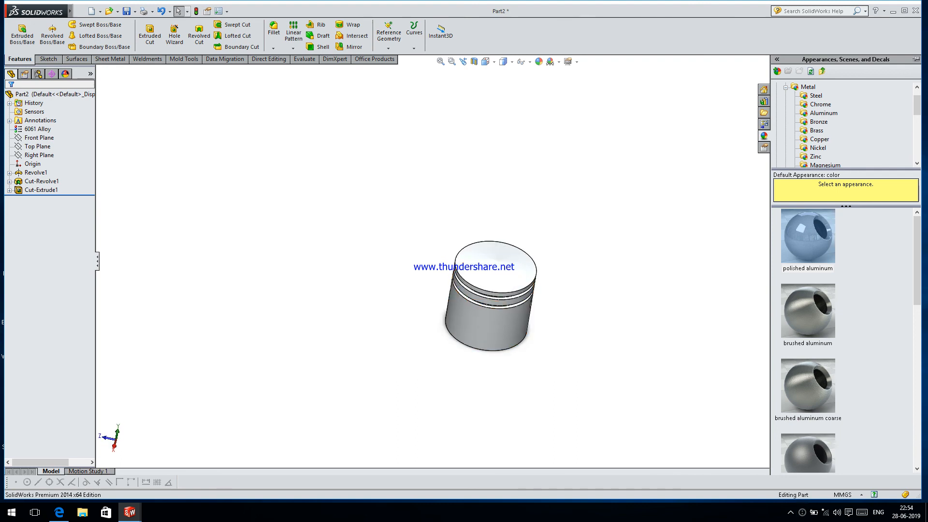
left_click(791, 511)
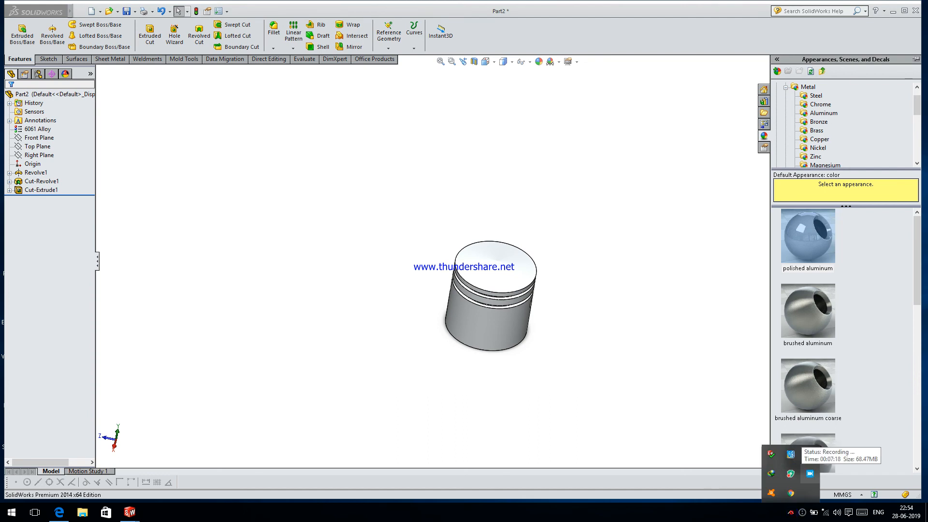